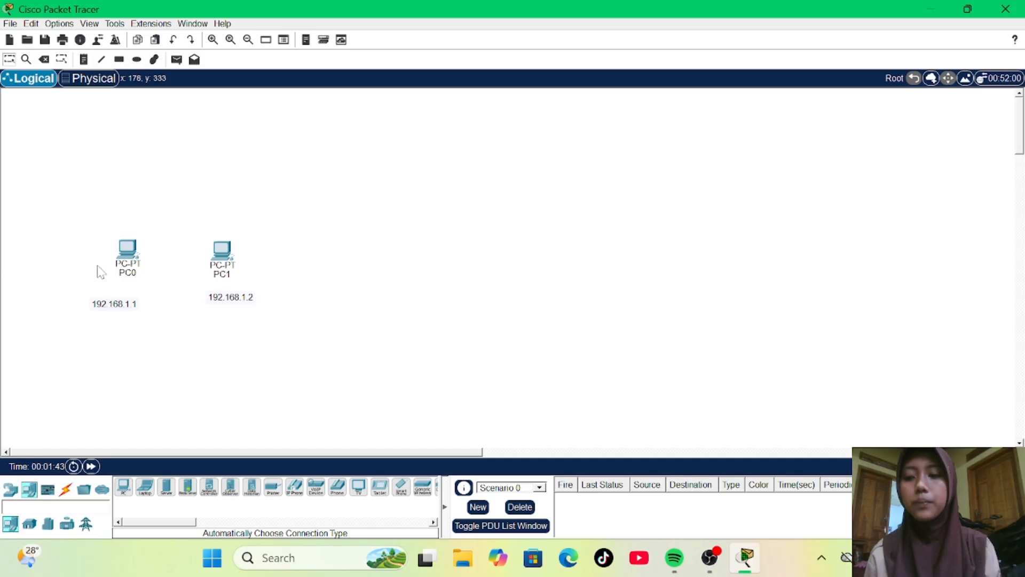
# Reposition PC0 slightly and connect its FastEthernet0 port to PC1's FastEthernet0 port with a Copper Cross-Over cable.
pyautogui.moveTo(131, 258); pyautogui.dragTo(117, 267)
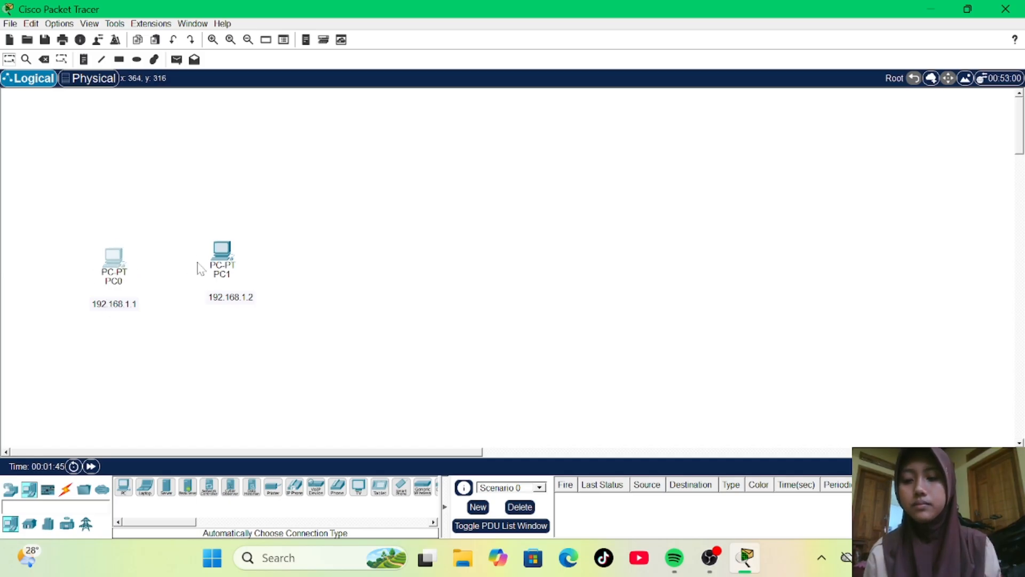
pyautogui.click(66, 489)
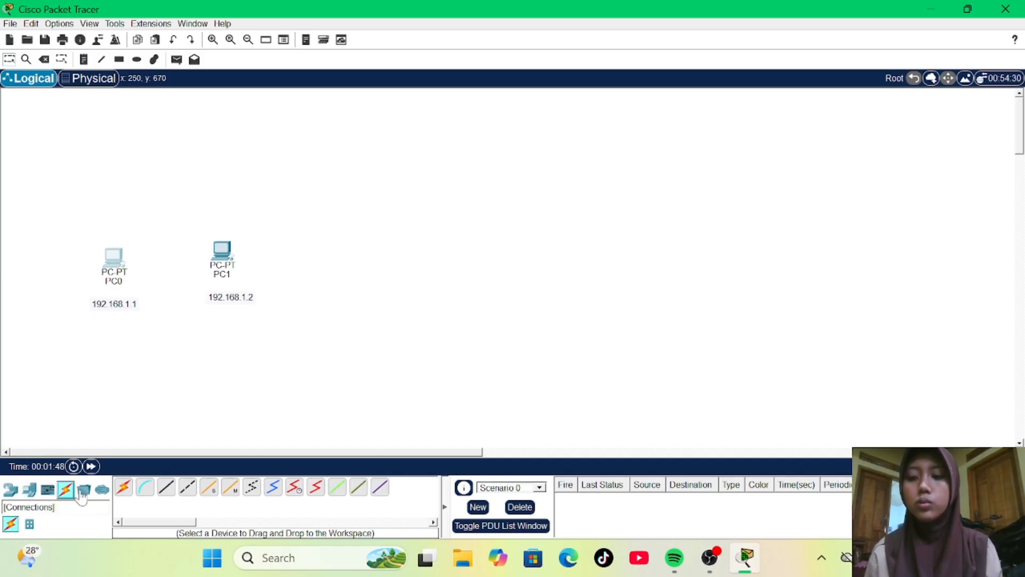
pyautogui.click(187, 486)
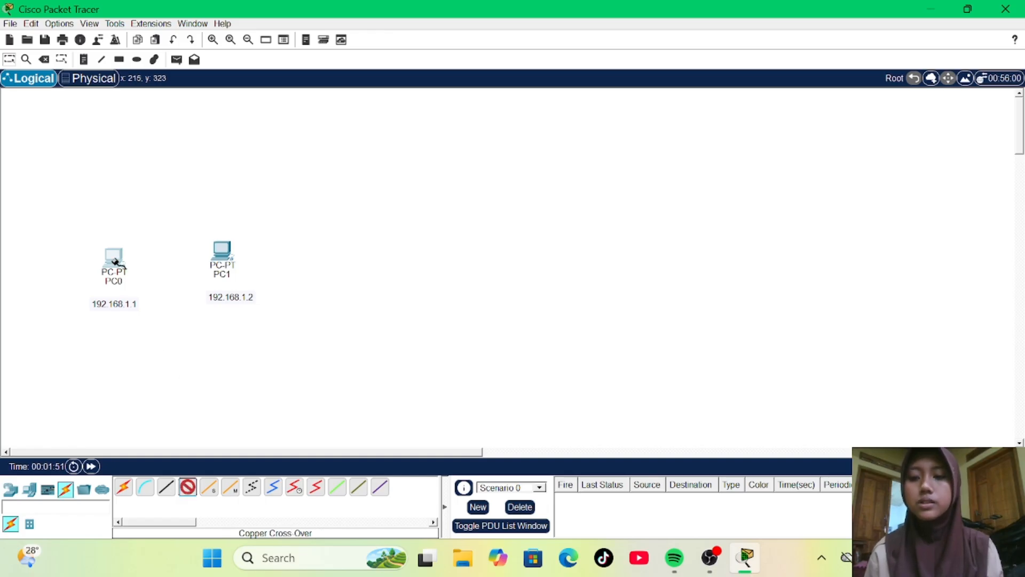
pyautogui.click(114, 261)
pyautogui.click(159, 315)
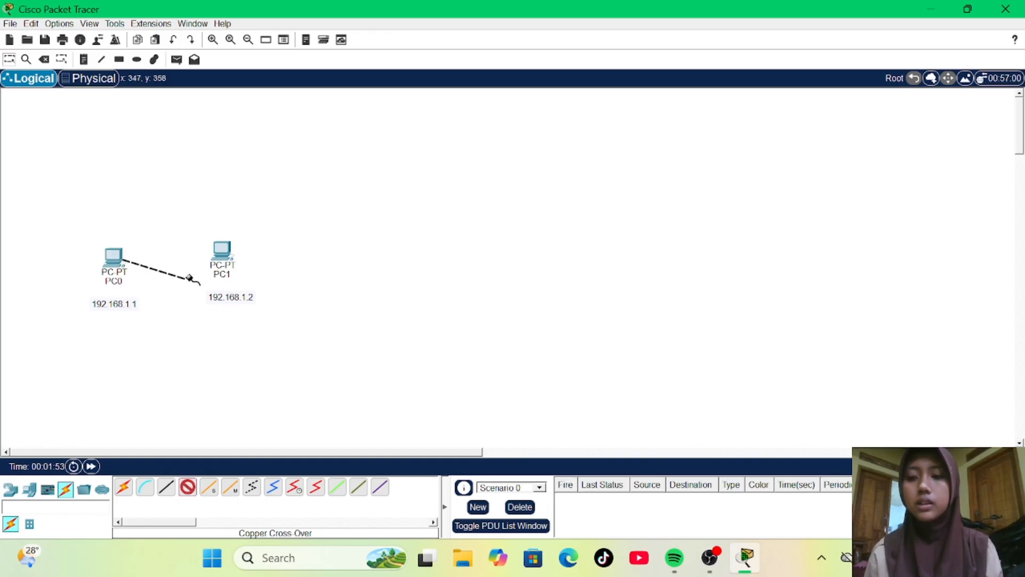
pyautogui.click(224, 250)
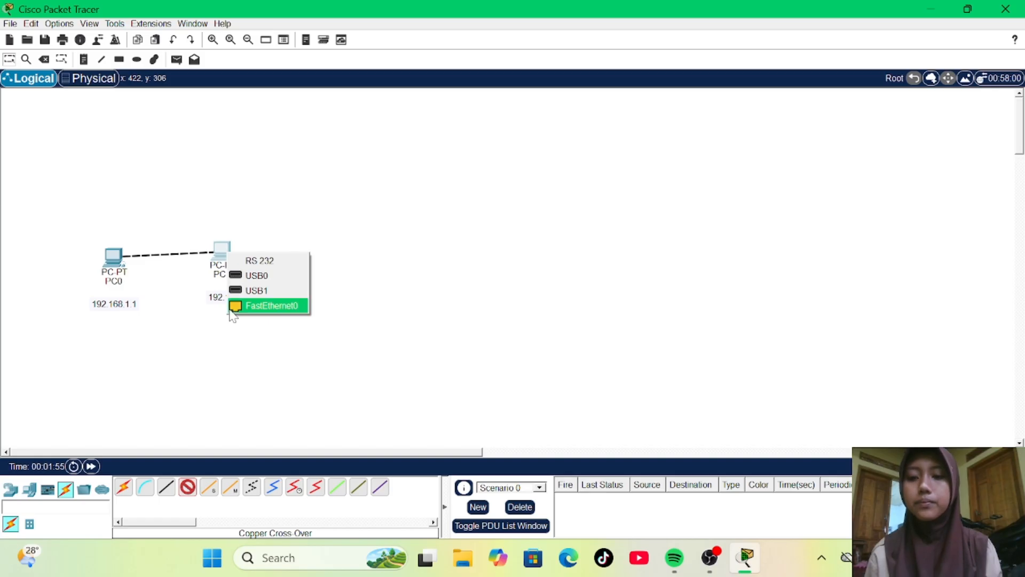
pyautogui.click(231, 308)
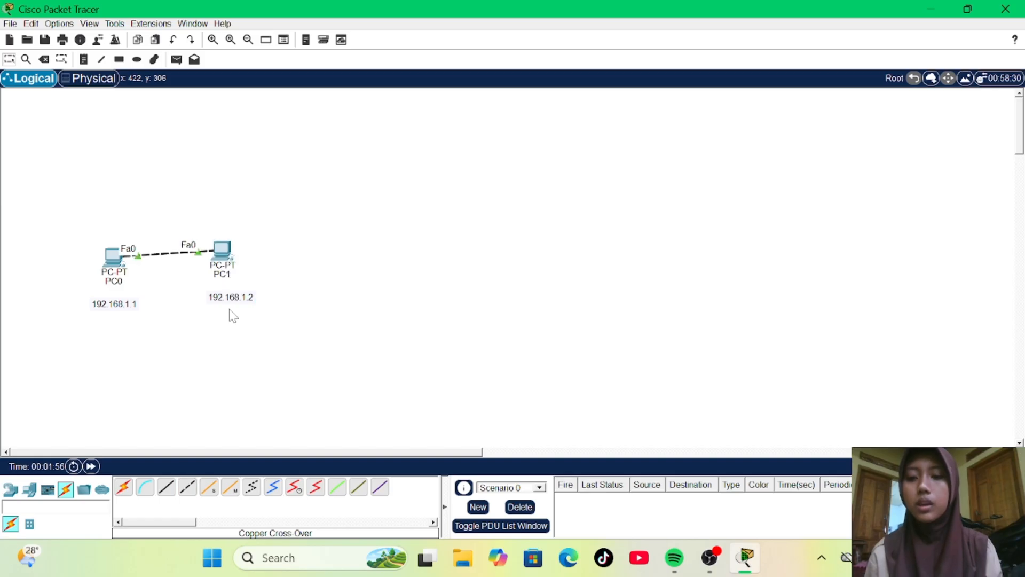
# Open the Command Prompt on PC0 and ping PC1 at 192.168.1.2.
pyautogui.click(115, 259)
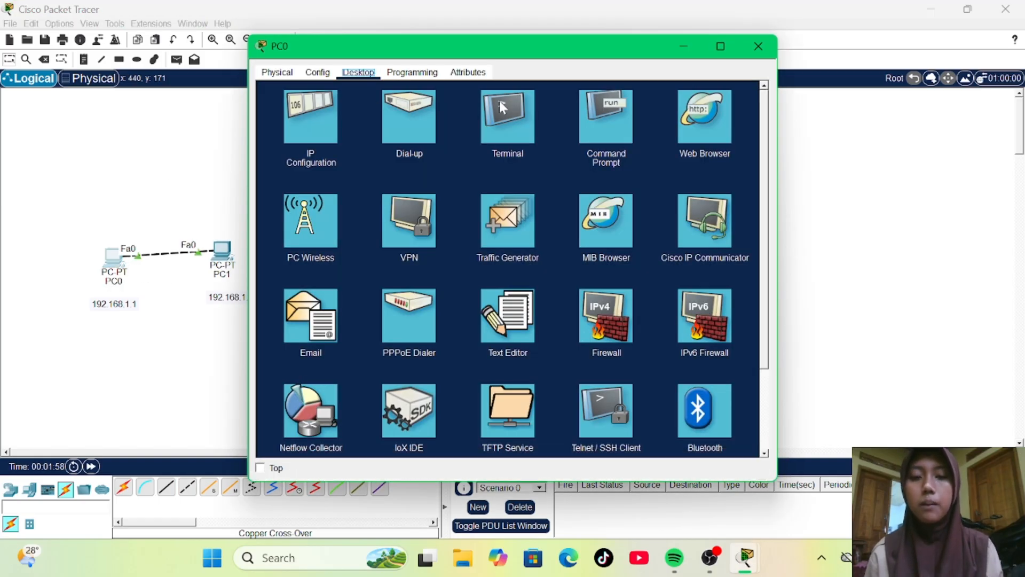
pyautogui.click(619, 129)
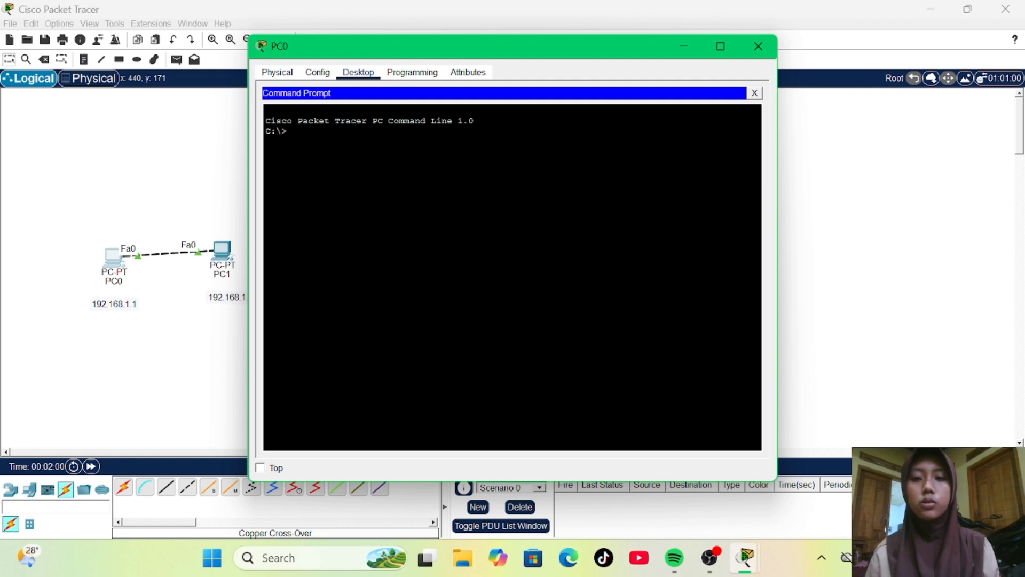
pyautogui.write('pin')
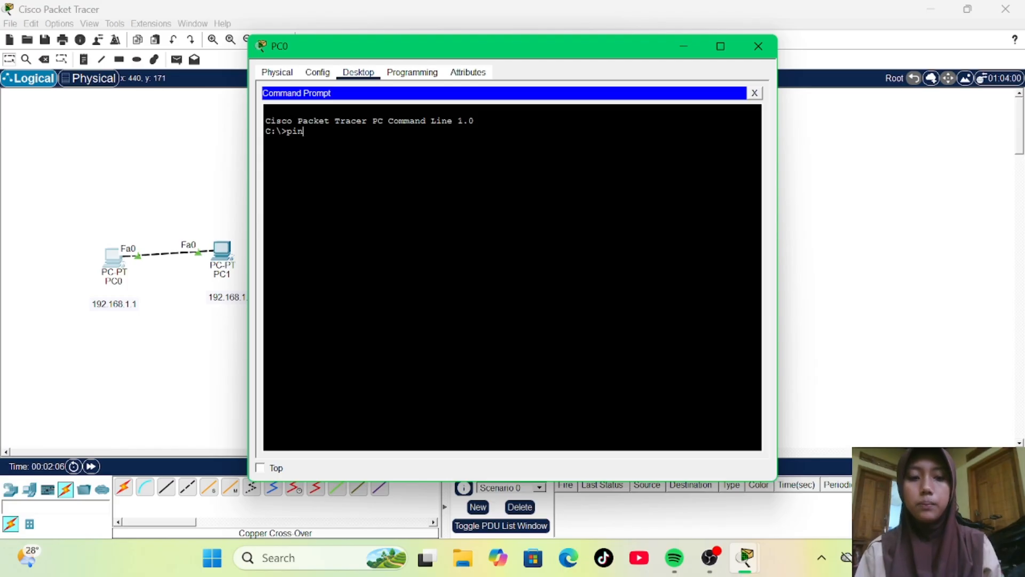
pyautogui.write('g 192')
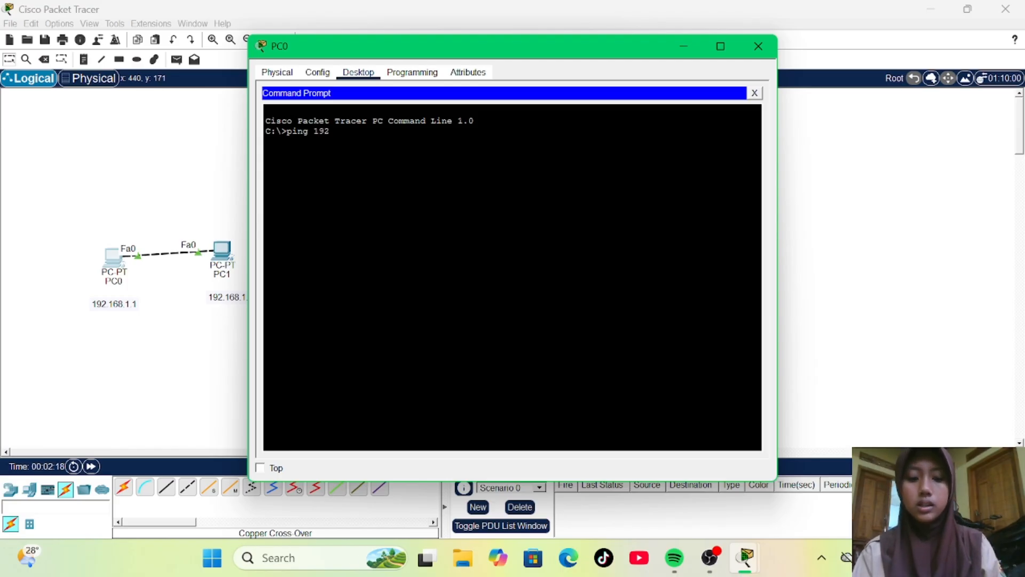
pyautogui.write('.168')
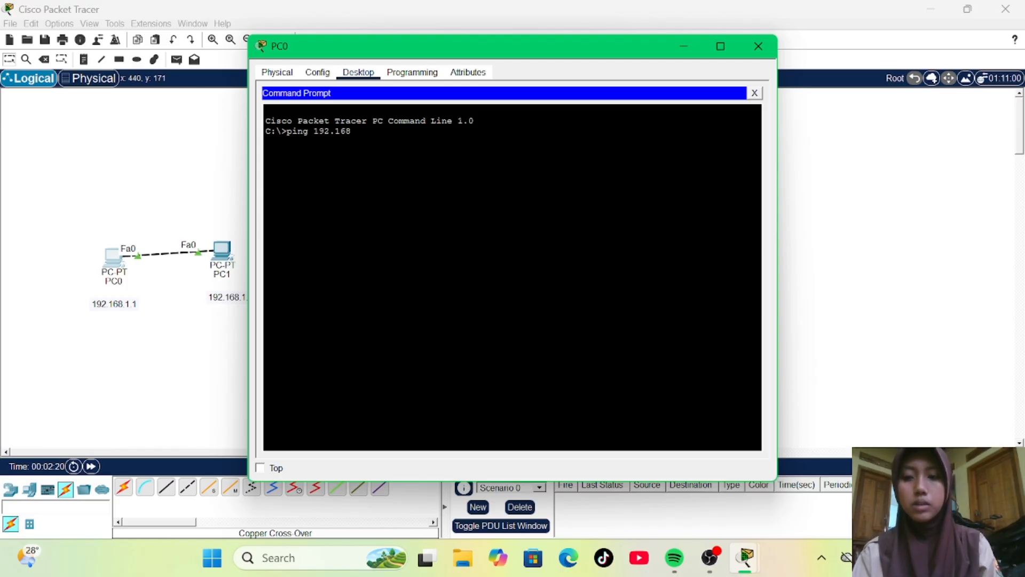
pyautogui.write('.1')
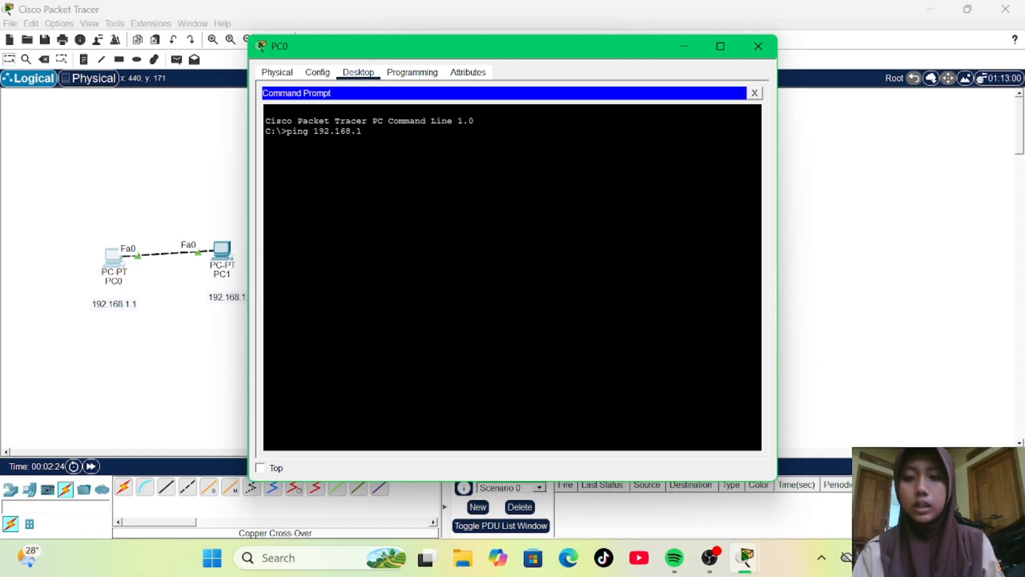
pyautogui.write('.')
pyautogui.press('BackSpace')
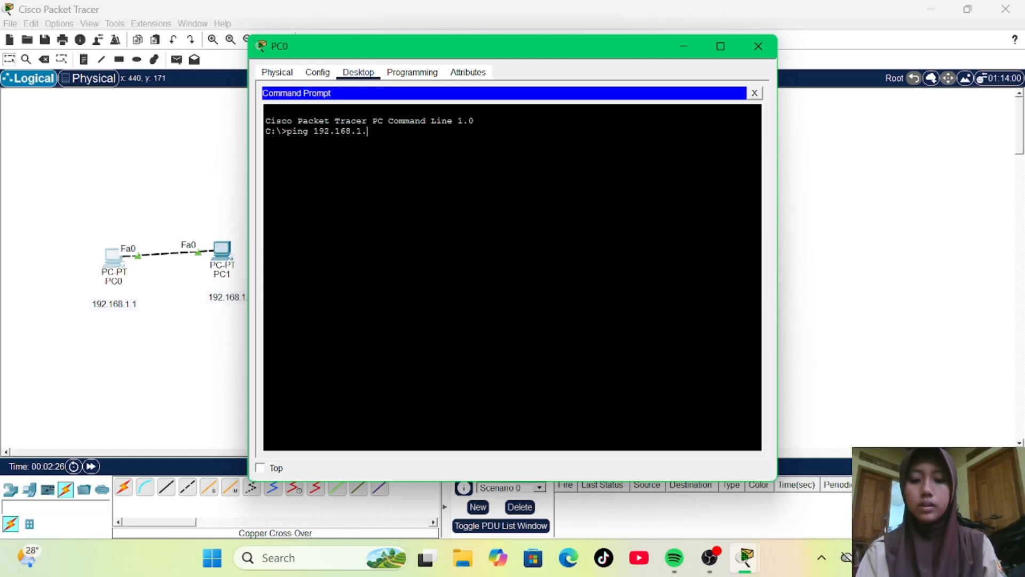
pyautogui.write('2')
pyautogui.press('Return')
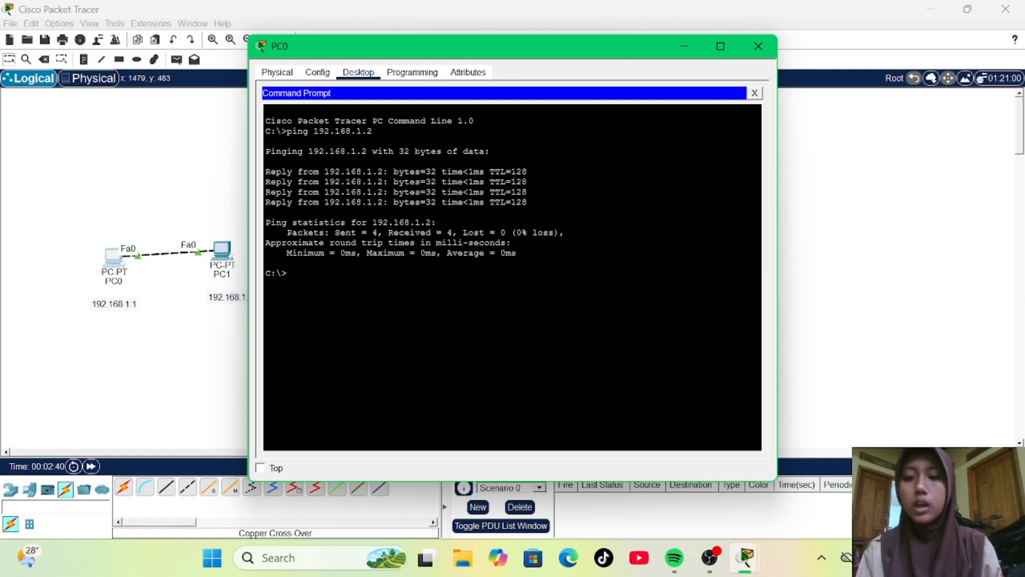
# Run arp -a on PC0 and examine the Internet and physical addresses in its ARP table.
pyautogui.write('ar')
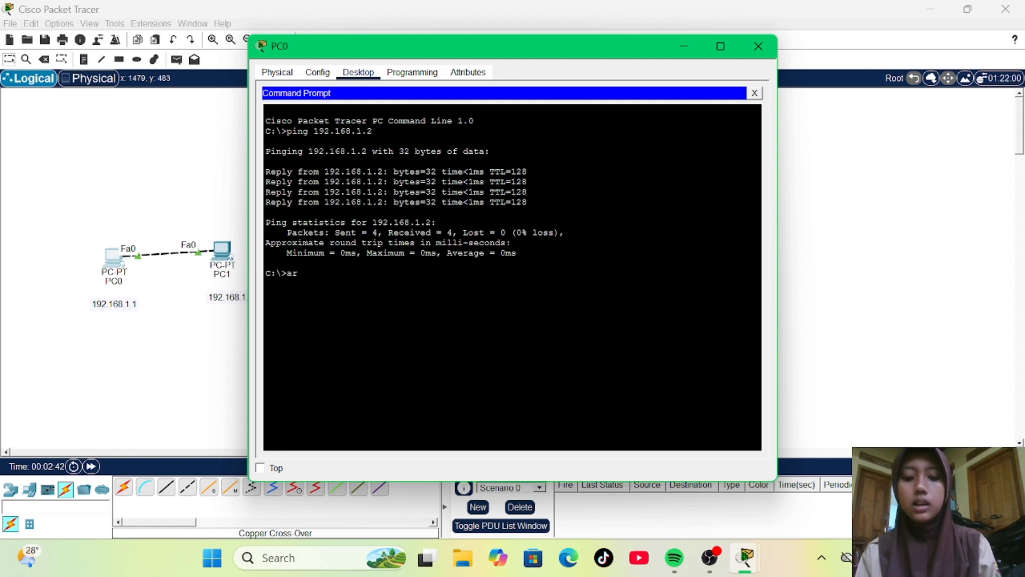
pyautogui.write('p')
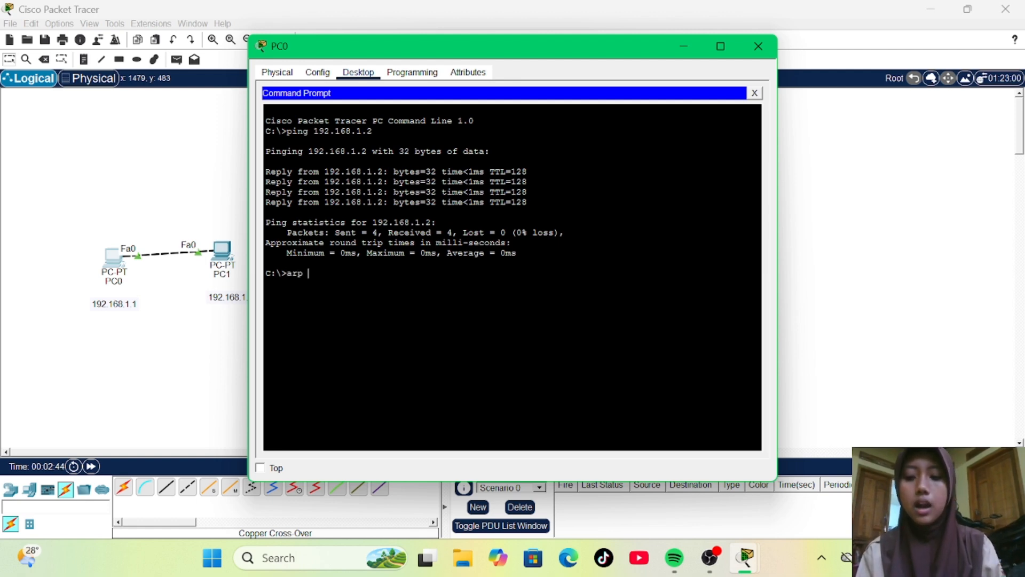
pyautogui.write(' -a')
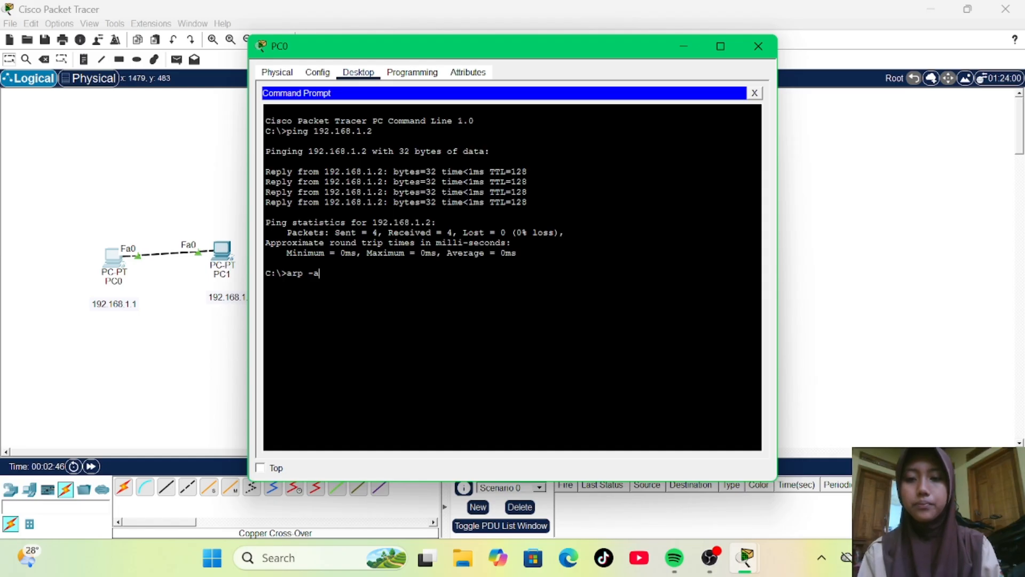
pyautogui.press('Return')
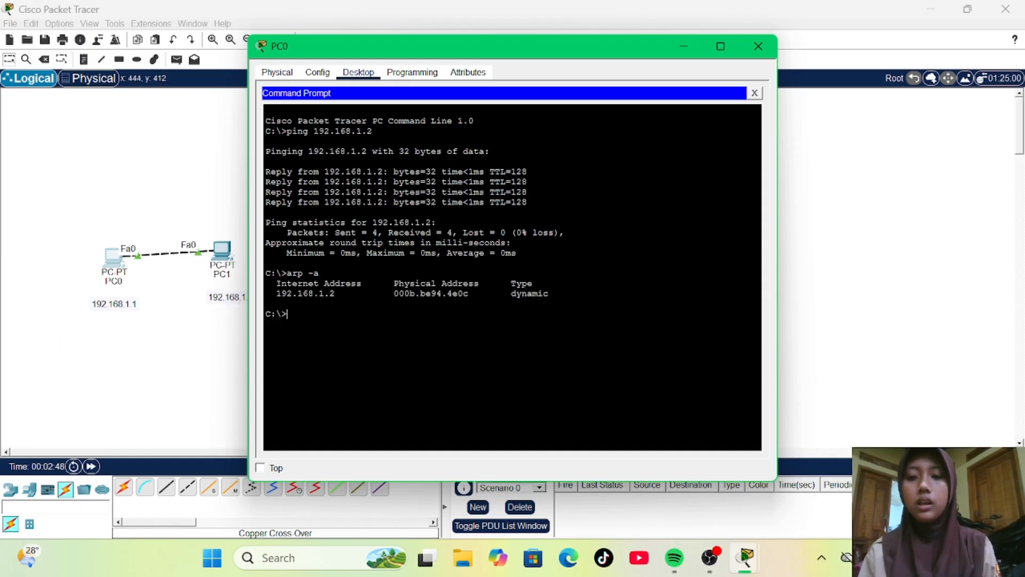
pyautogui.moveTo(277, 293); pyautogui.dragTo(334, 294)
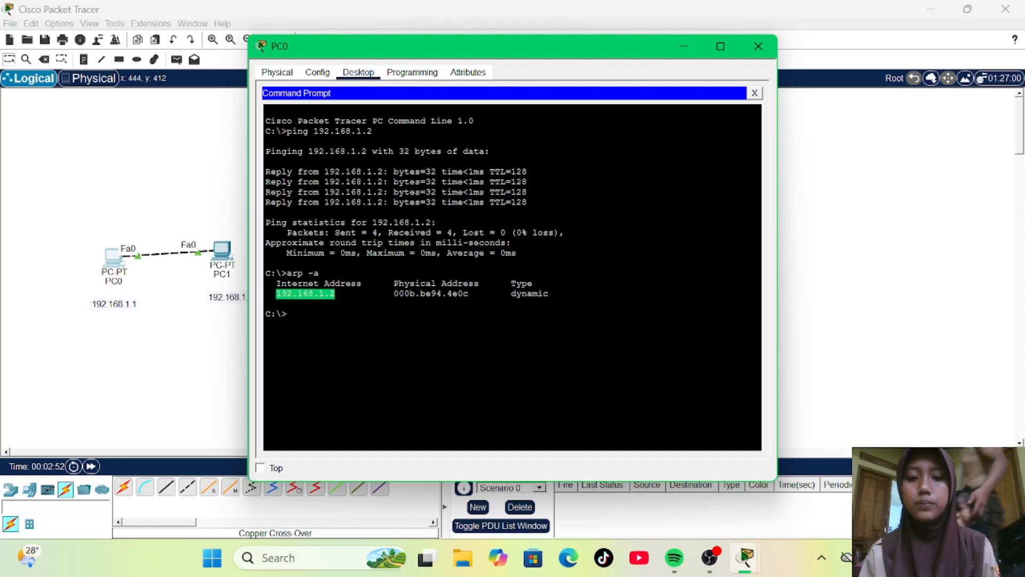
pyautogui.moveTo(399, 294); pyautogui.dragTo(463, 293)
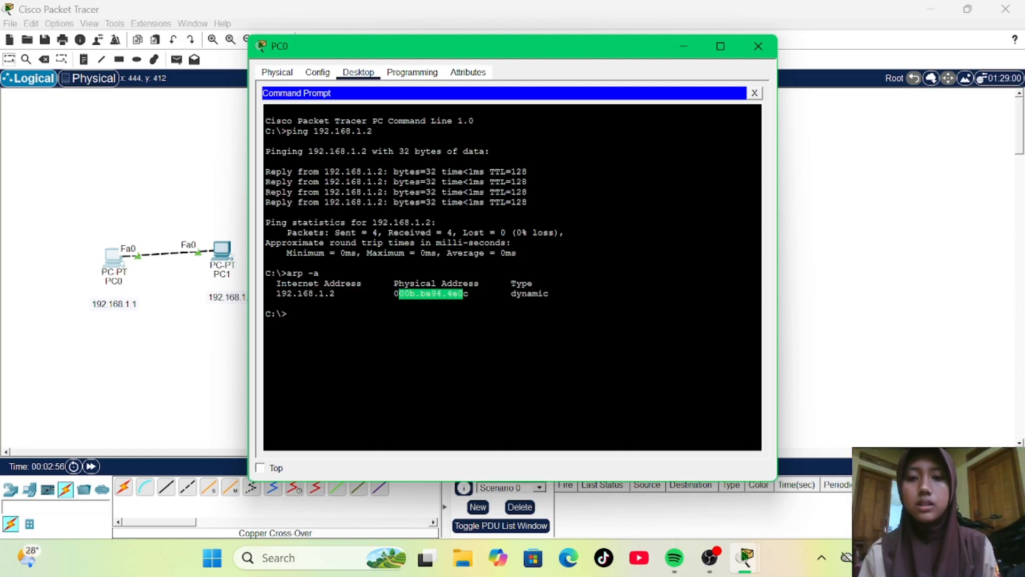
pyautogui.click(463, 294)
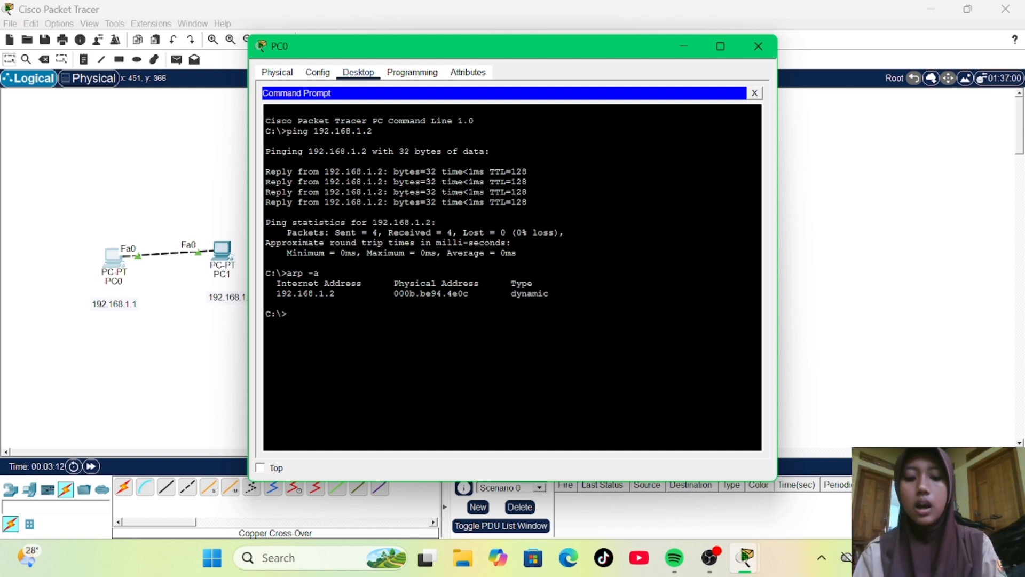
# Run ipconfig /all on PC0, examine the FastEthernet0 physical address, and close the PC0 window.
pyautogui.write('ipco')
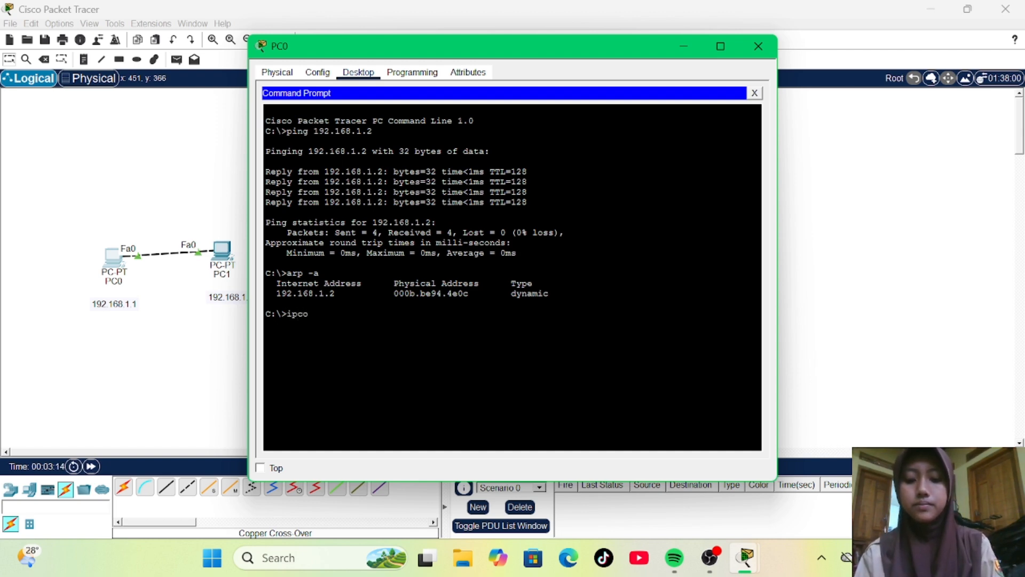
pyautogui.write('nfig ')
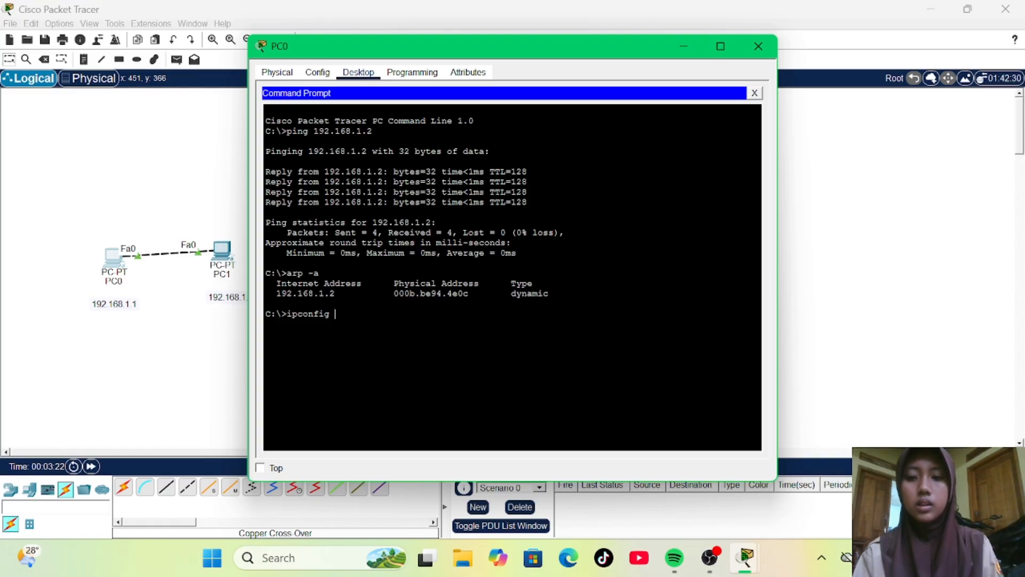
pyautogui.write('/all')
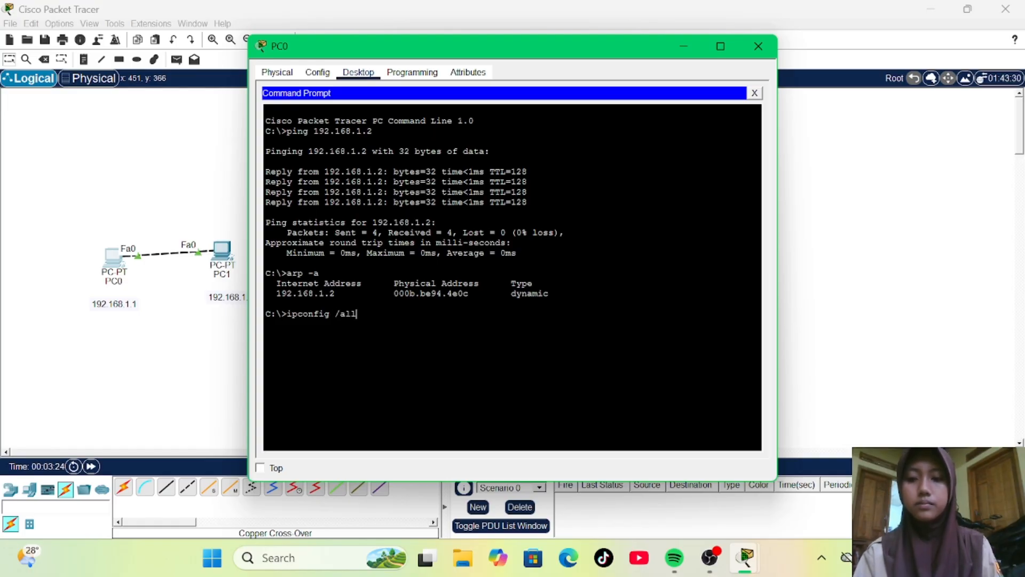
pyautogui.press('Return')
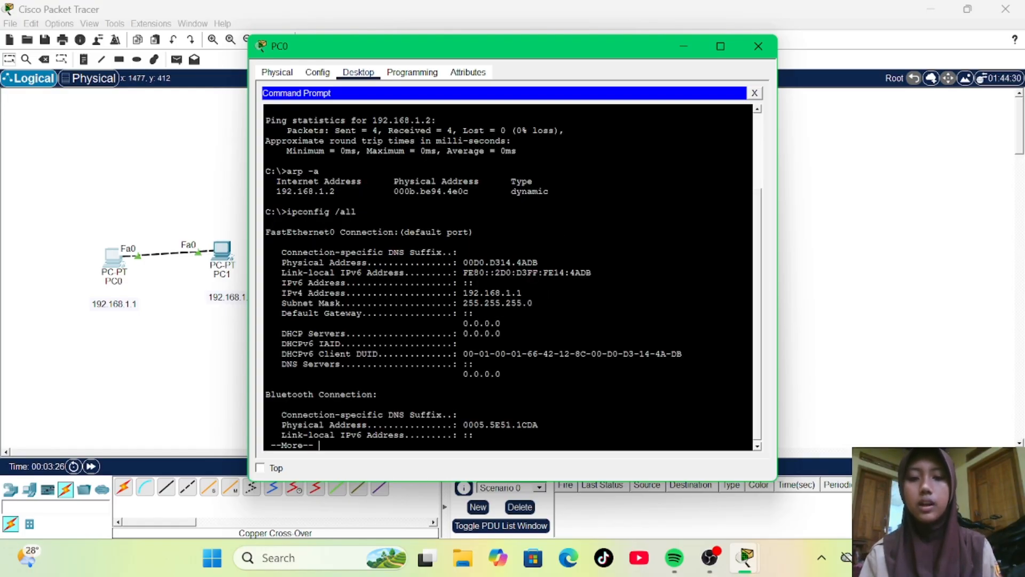
pyautogui.scroll(1, 508, 277)
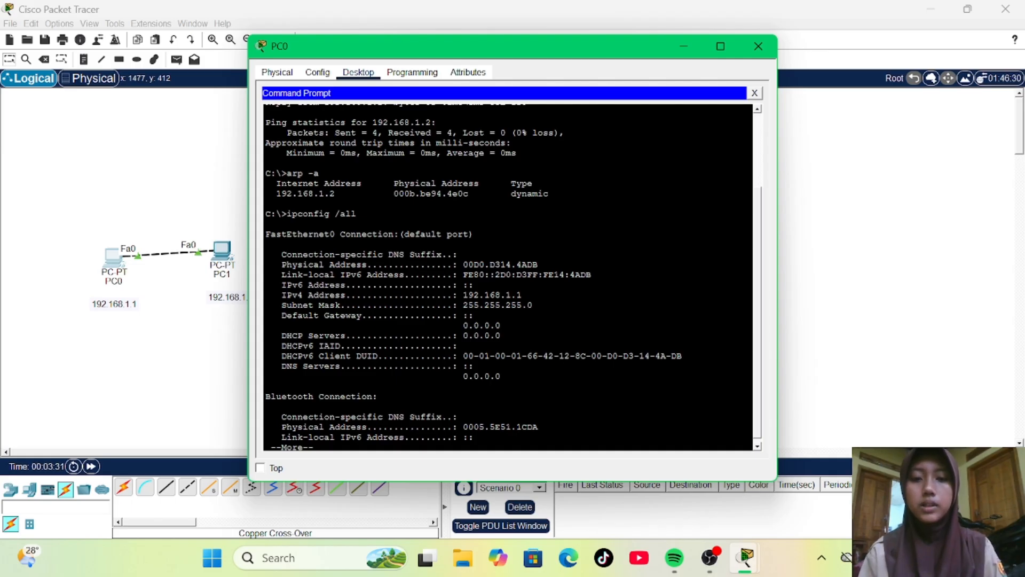
pyautogui.moveTo(463, 265); pyautogui.dragTo(539, 264)
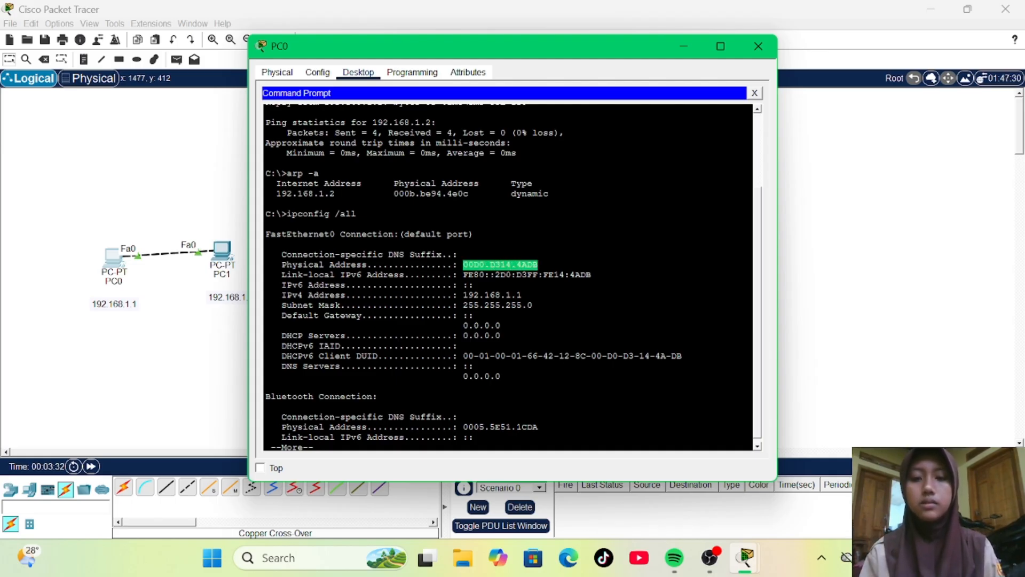
pyautogui.scroll(-1, 508, 277)
pyautogui.click(540, 261)
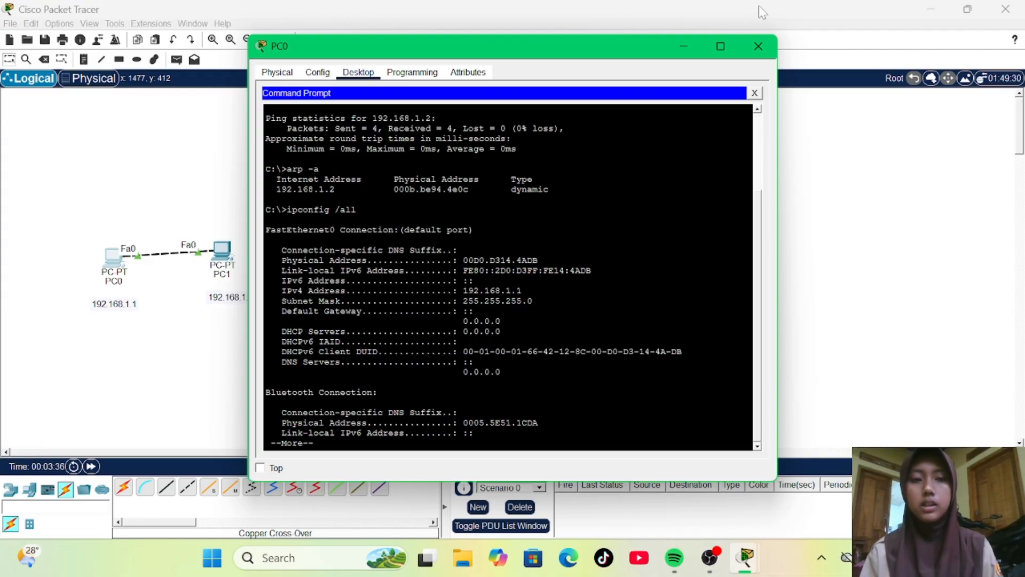
pyautogui.click(759, 46)
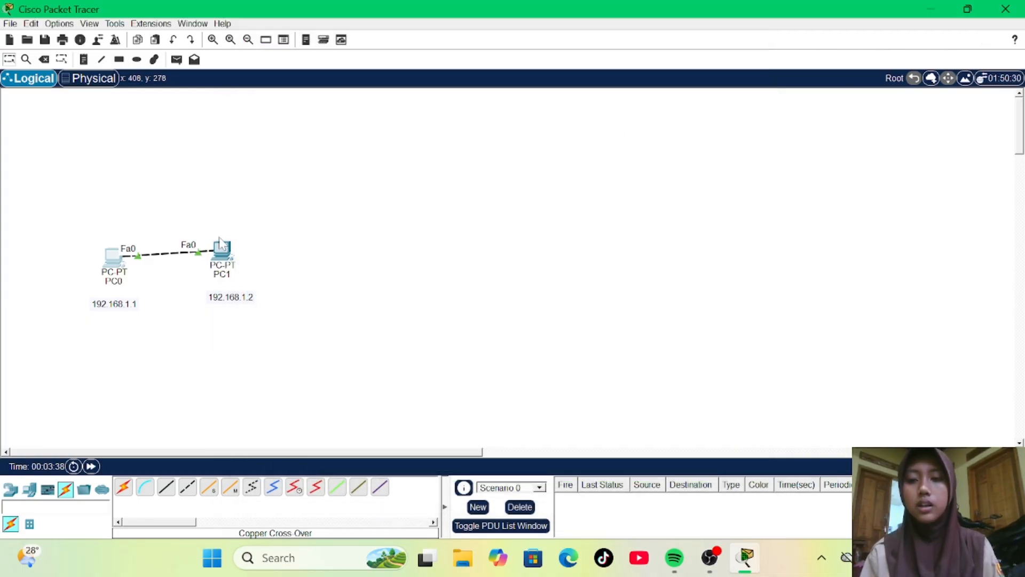
# Open the Command Prompt on PC1 and ping PC0 at 192.168.1.1.
pyautogui.click(219, 257)
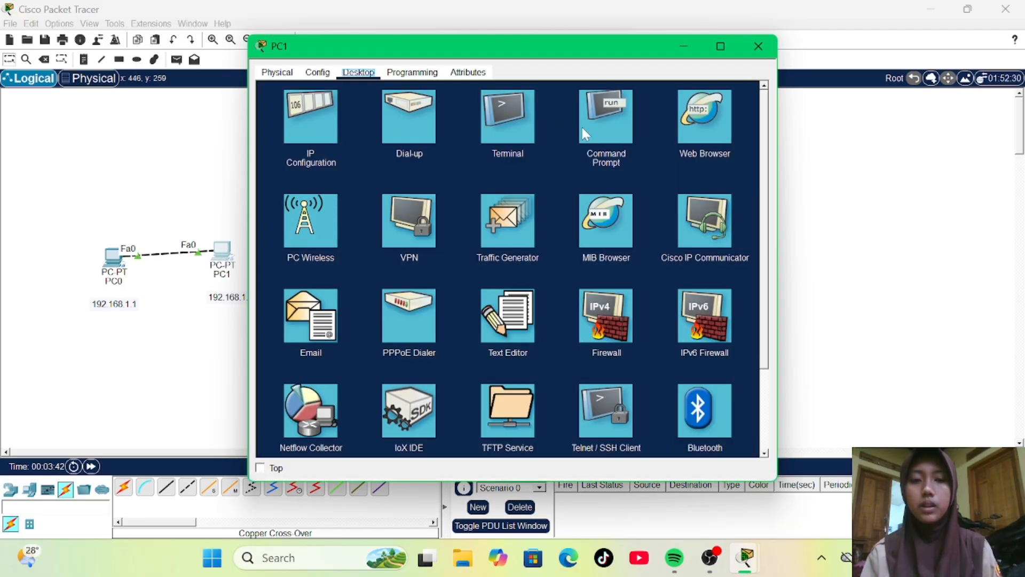
pyautogui.click(582, 127)
pyautogui.write('p')
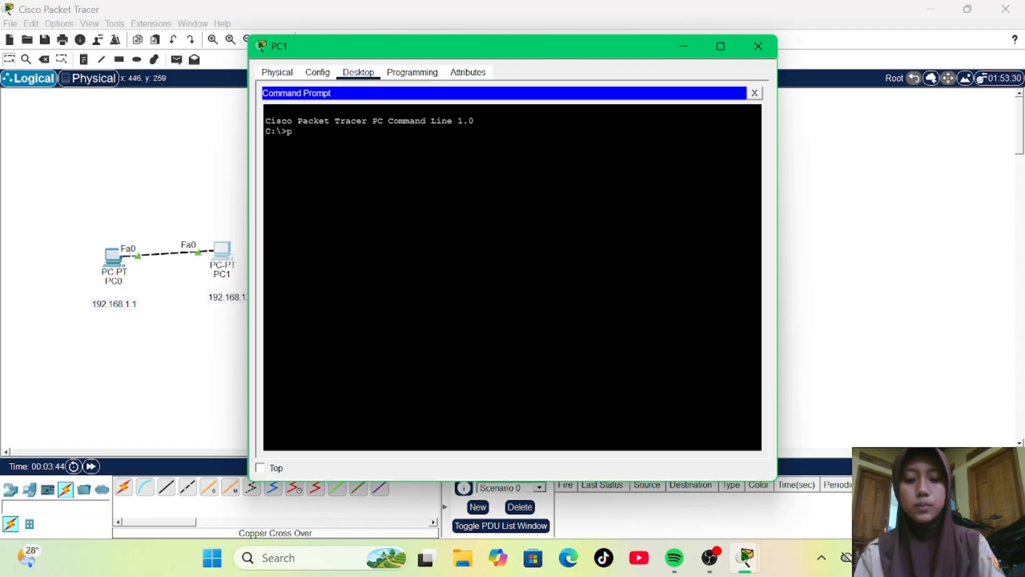
pyautogui.write('ing')
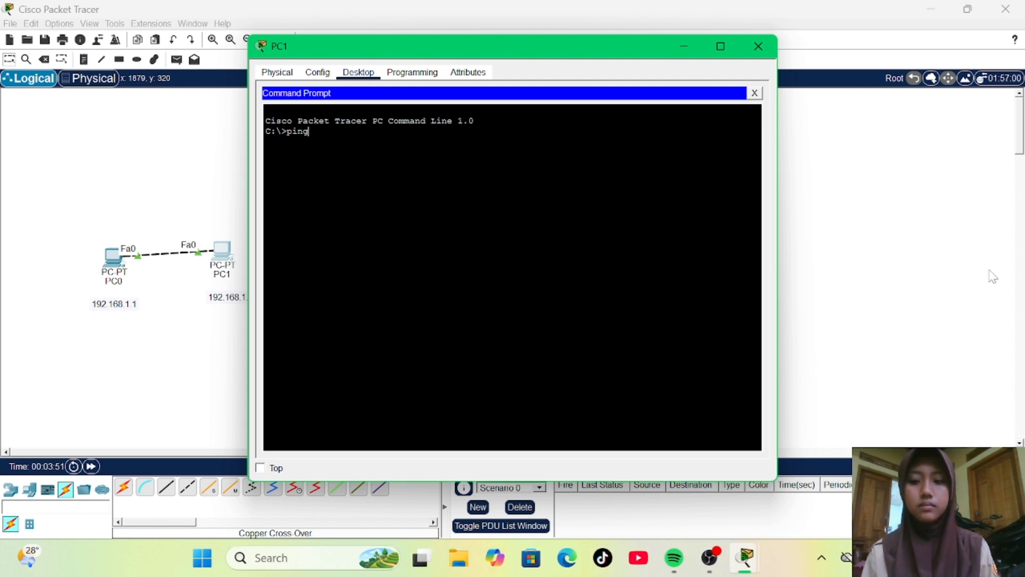
pyautogui.write(' 192.168')
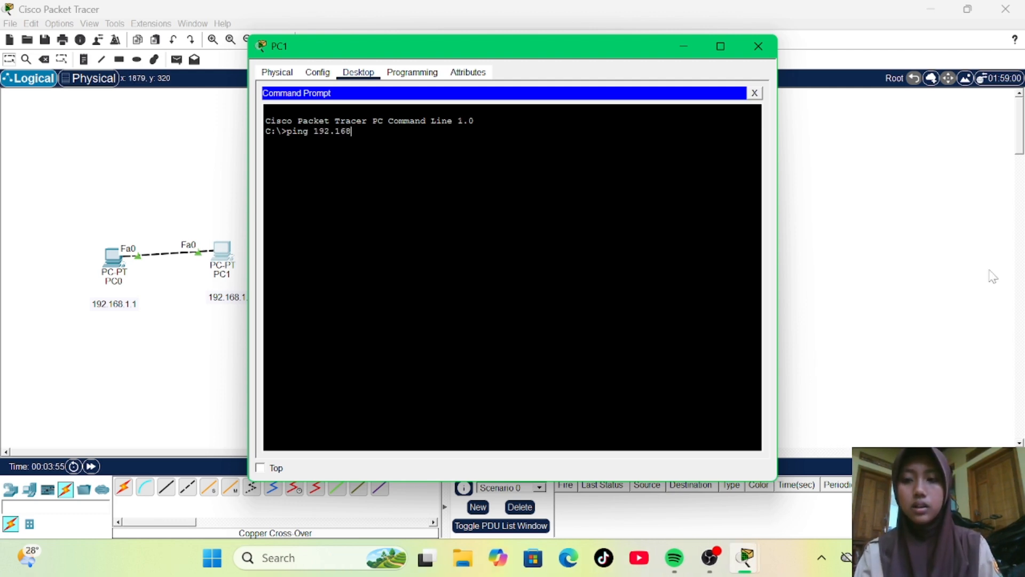
pyautogui.write('.')
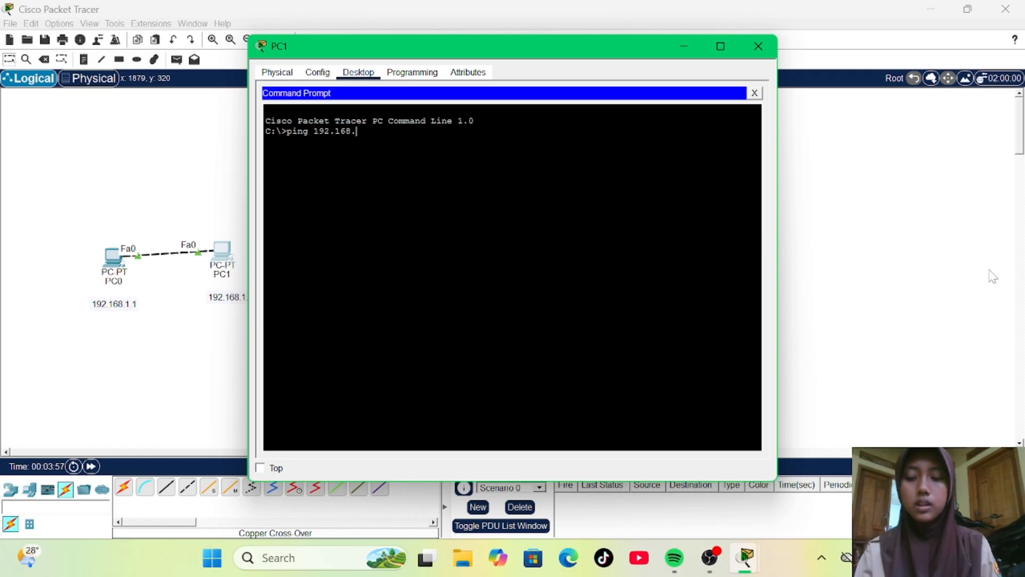
pyautogui.write('1.')
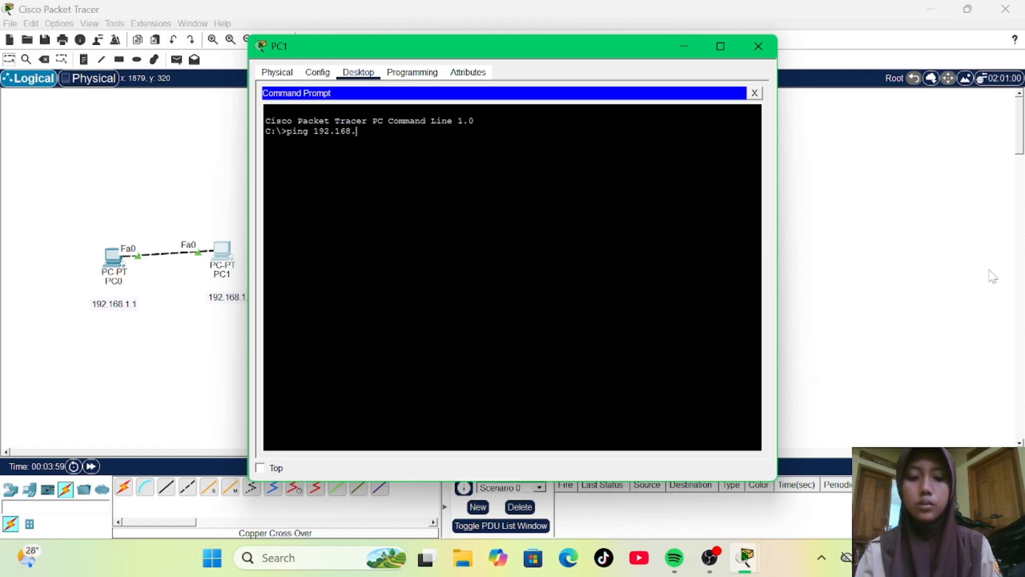
pyautogui.write('1')
pyautogui.press('Return')
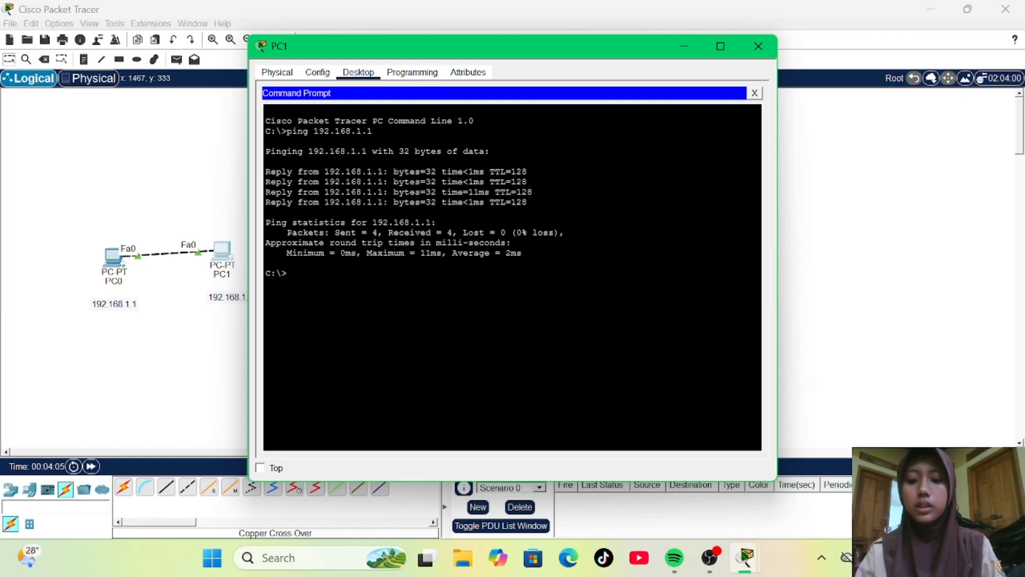
# Run arp -a on PC1 and examine the Internet and physical addresses in its ARP table.
pyautogui.write('arp')
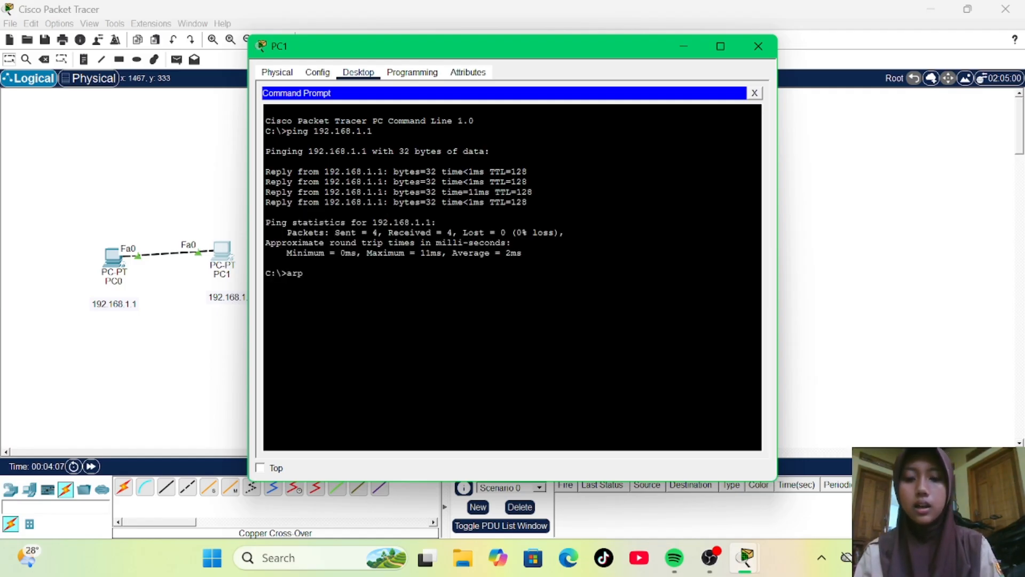
pyautogui.write(' -a')
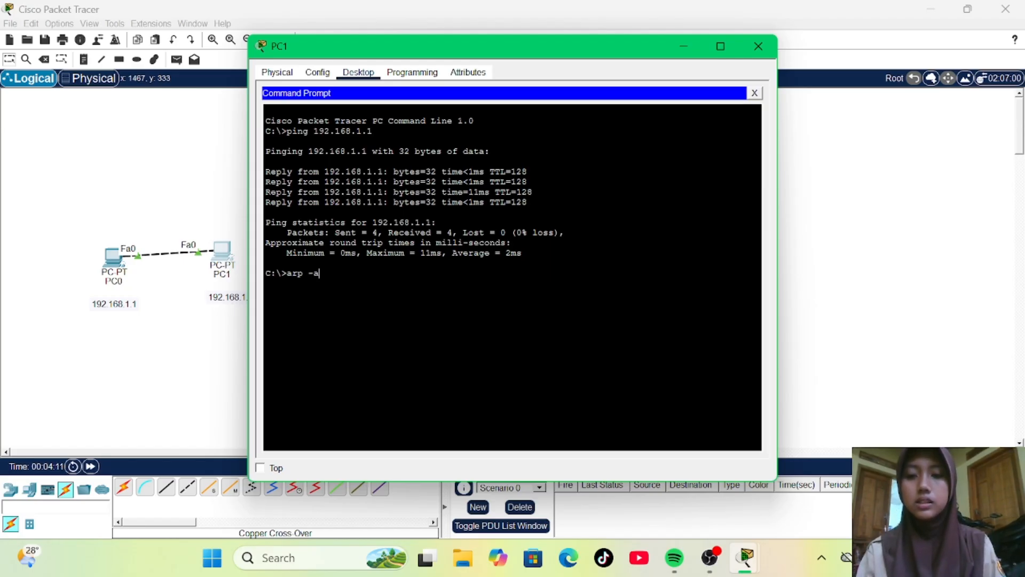
pyautogui.press('Return')
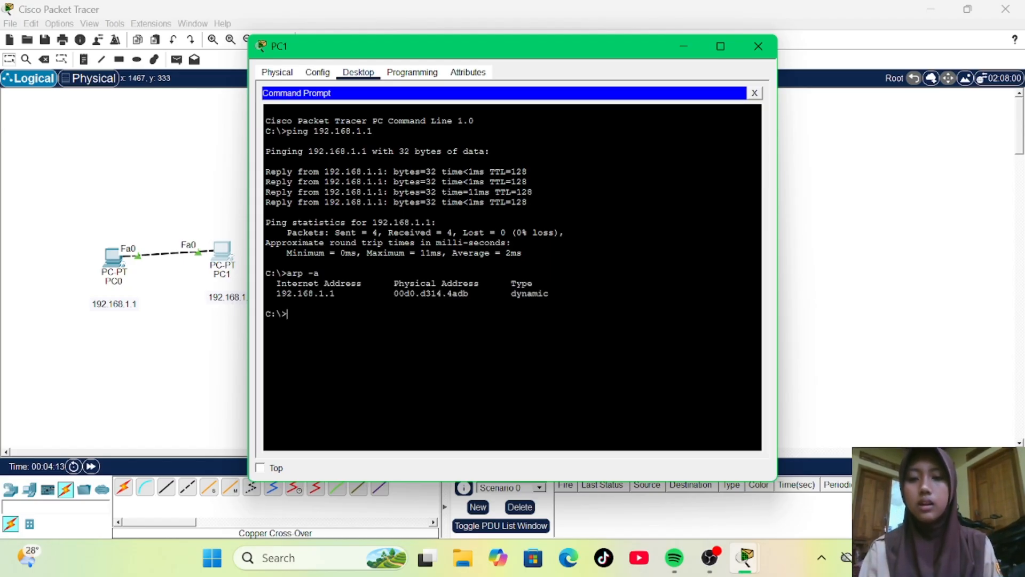
pyautogui.moveTo(276, 293); pyautogui.dragTo(336, 293)
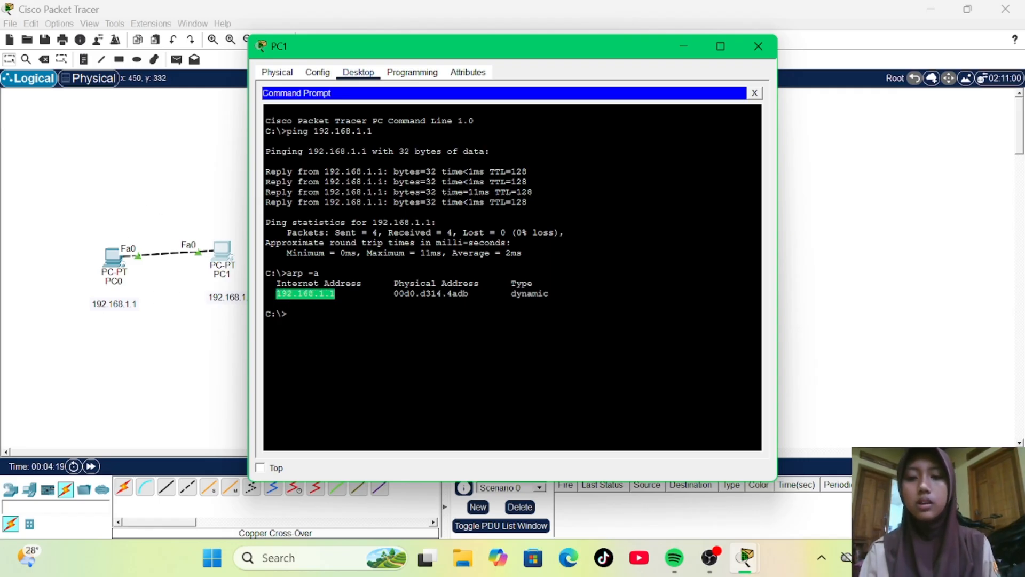
pyautogui.moveTo(389, 293); pyautogui.dragTo(470, 293)
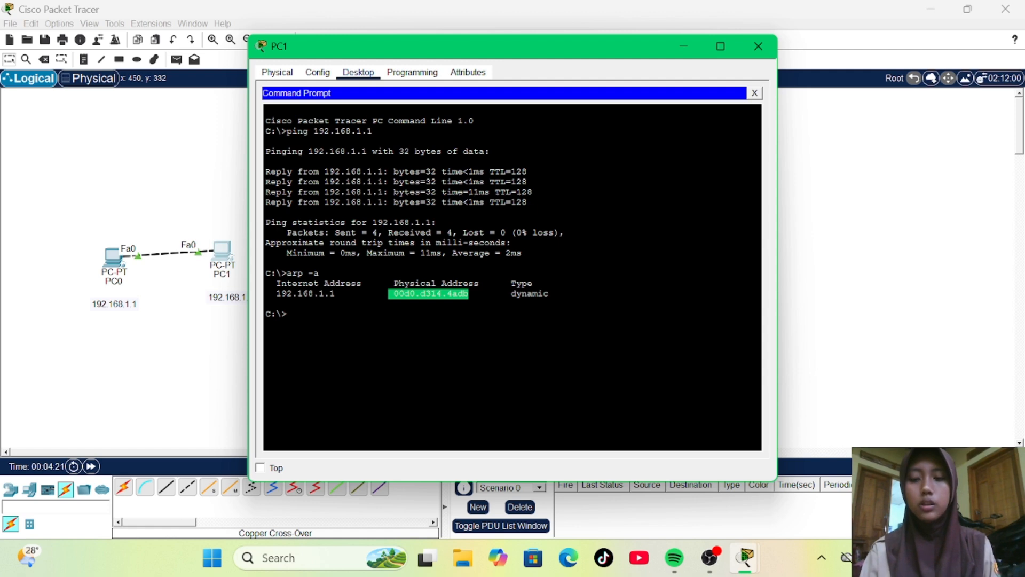
# Compare PC1's ARP entry with the FastEthernet0 physical address in PC0's Command Prompt, and close the PC0 window.
pyautogui.click(109, 262)
pyautogui.click(109, 263)
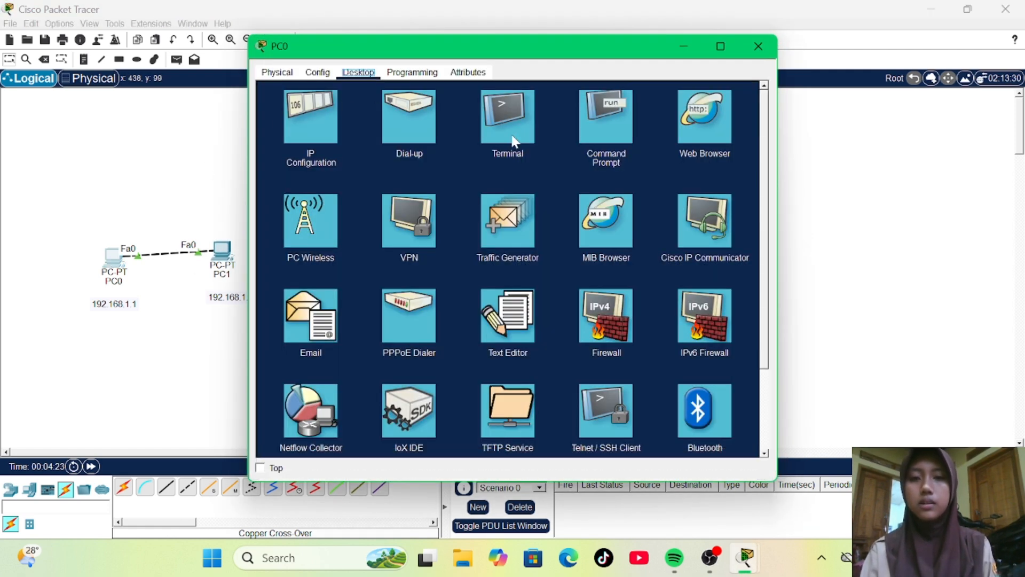
pyautogui.click(606, 138)
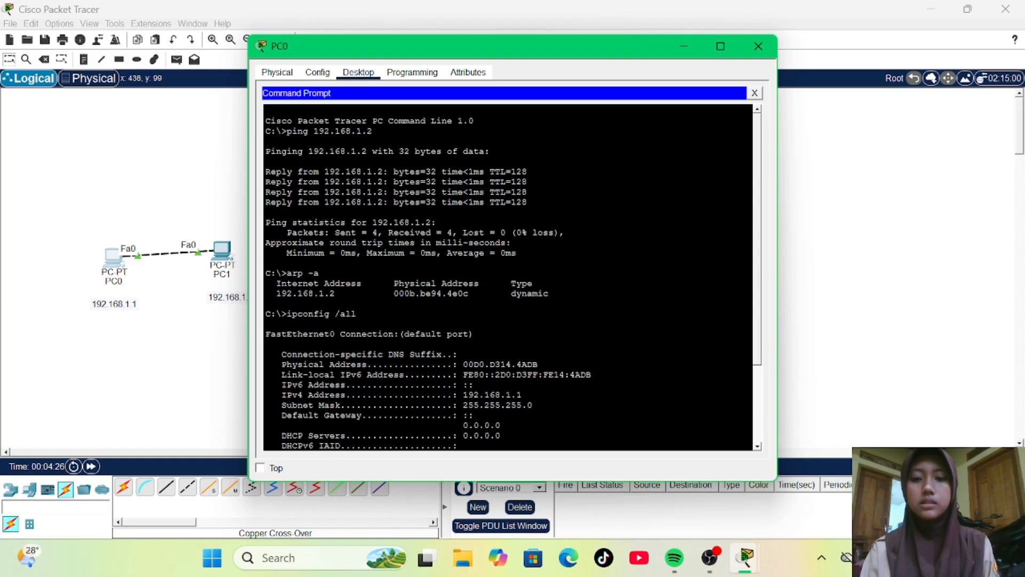
pyautogui.moveTo(463, 364); pyautogui.dragTo(496, 365)
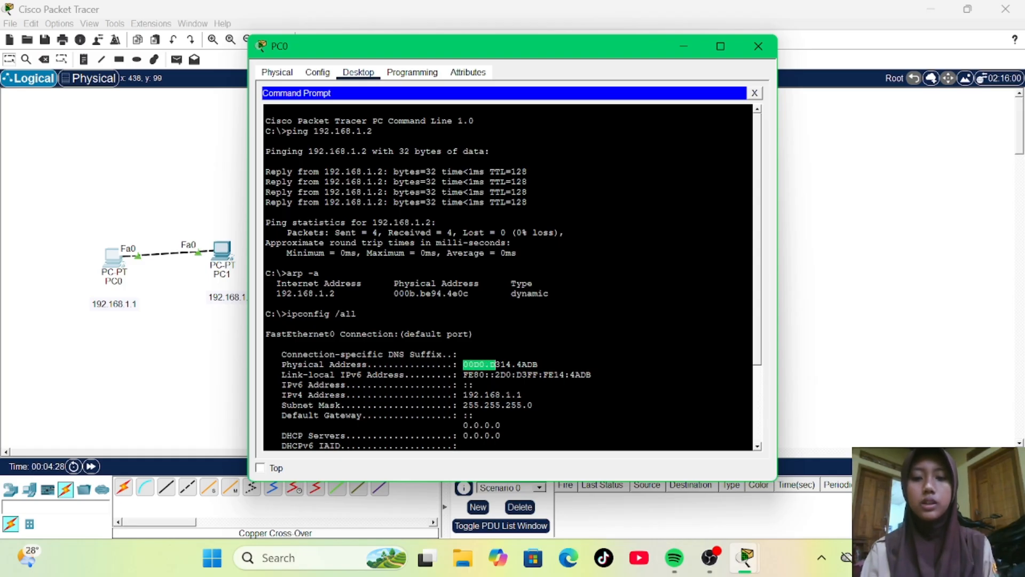
pyautogui.click(759, 46)
# Run ipconfig /all on PC1 and examine the physical address and IPv4 address of its FastEthernet0 connection.
pyautogui.click(224, 251)
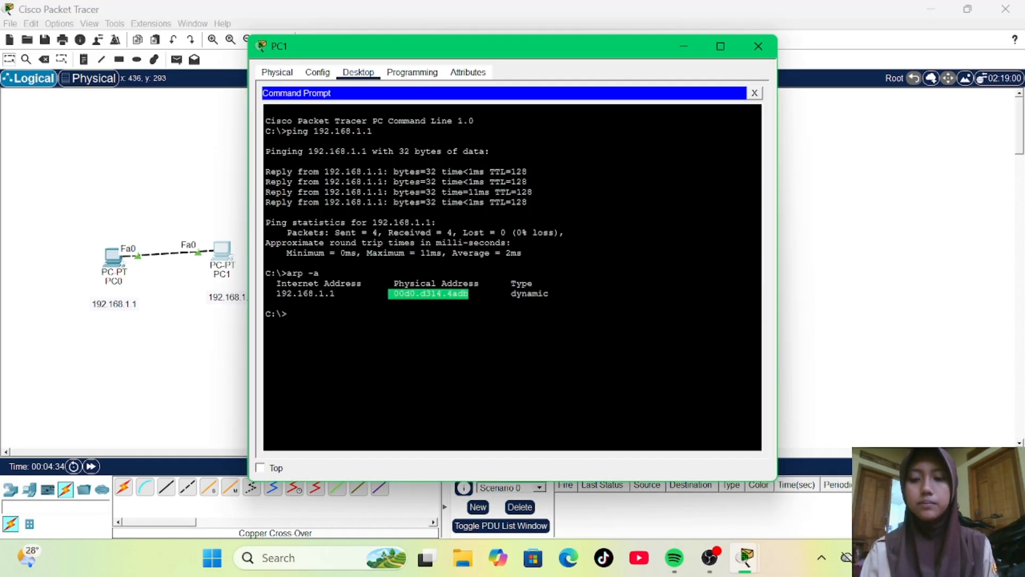
pyautogui.click(288, 314)
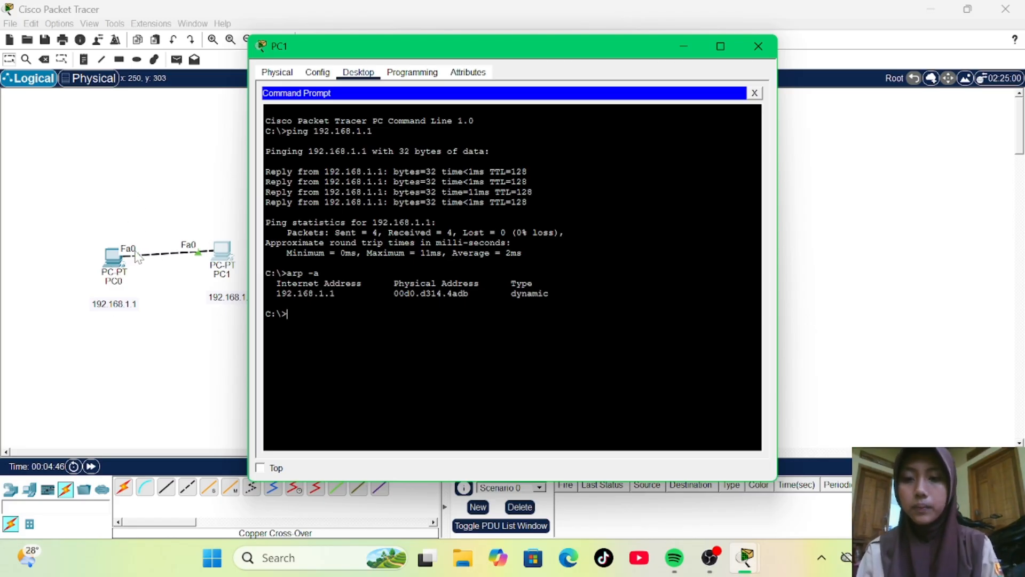
pyautogui.write('ip')
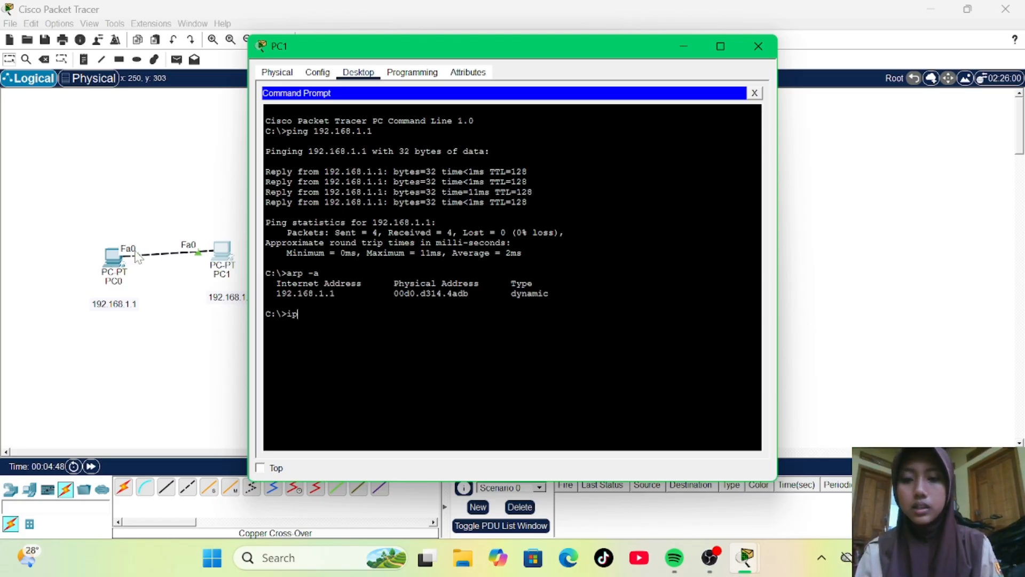
pyautogui.write('con')
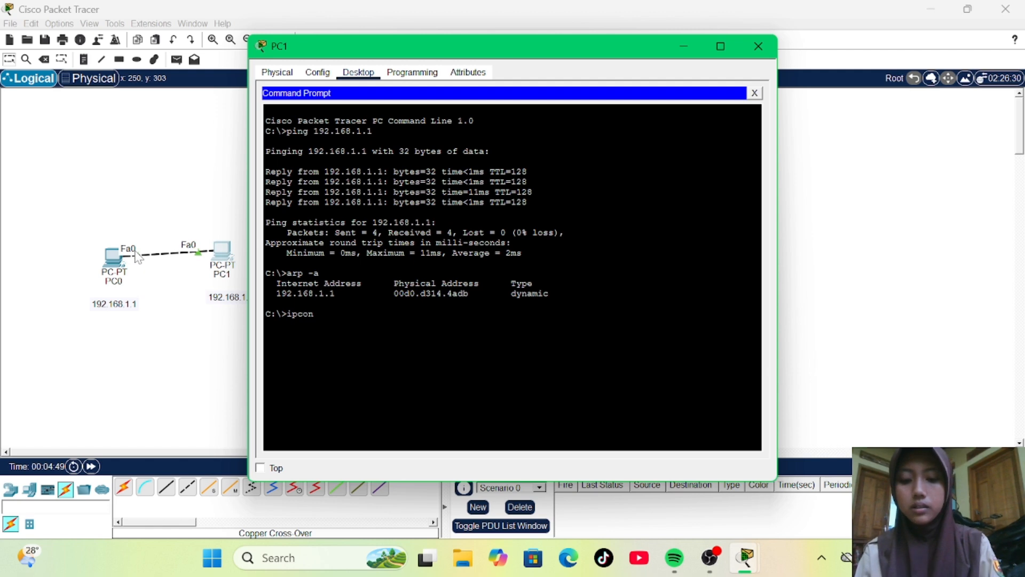
pyautogui.press('BackSpace')
pyautogui.write('nfig ')
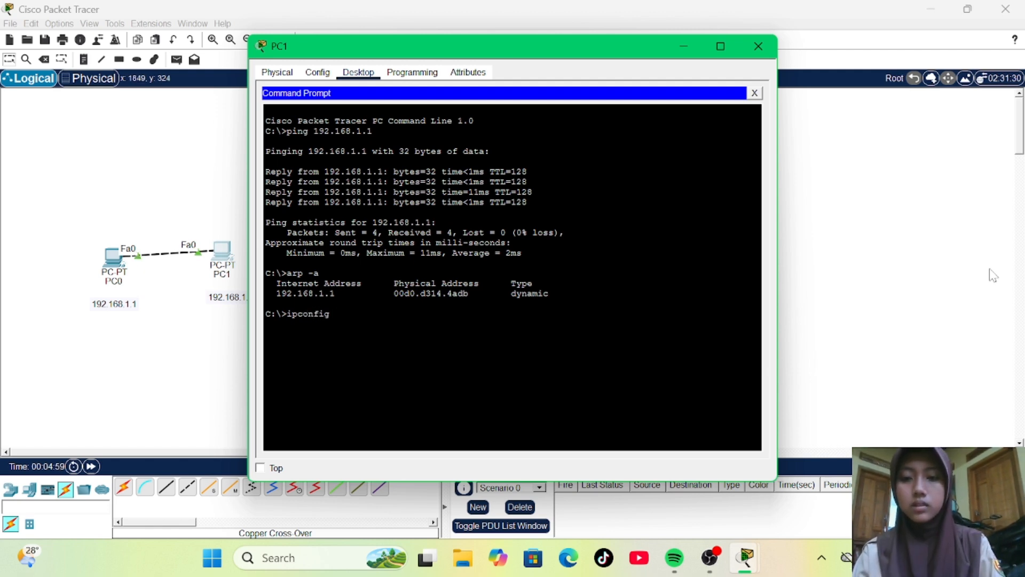
pyautogui.write('19')
pyautogui.press('BackSpace')
pyautogui.press('BackSpace')
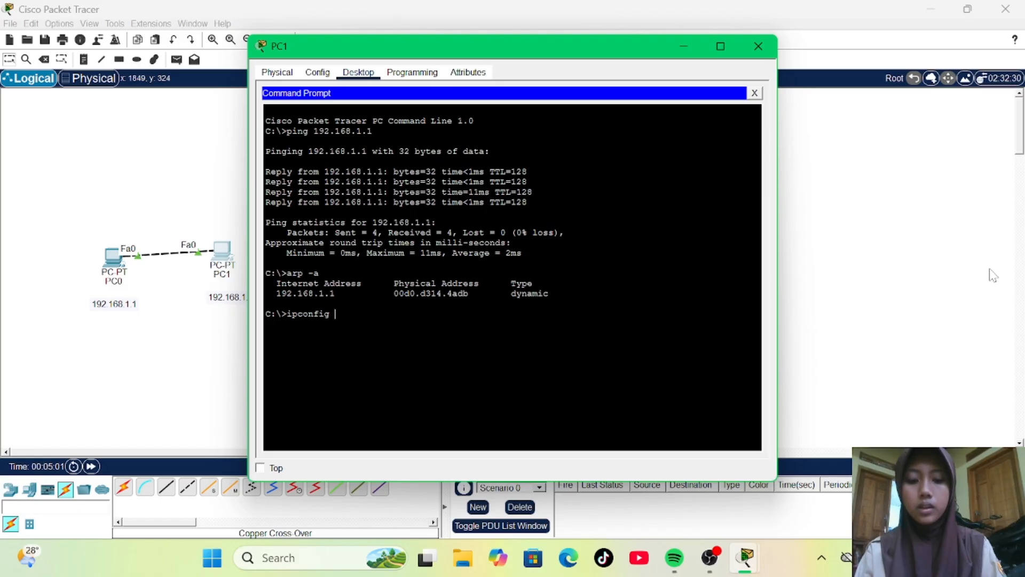
pyautogui.write('/all')
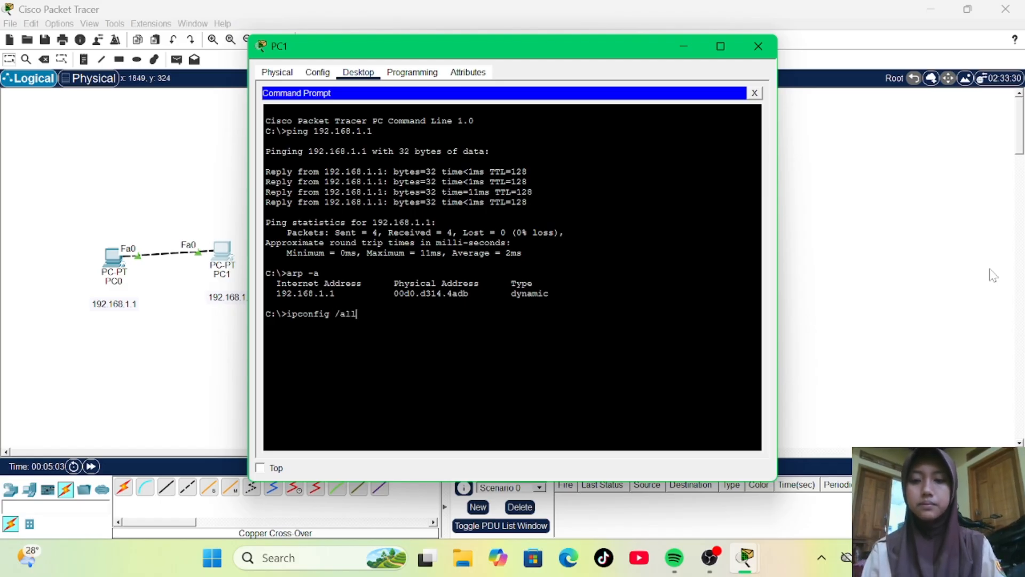
pyautogui.press('Return')
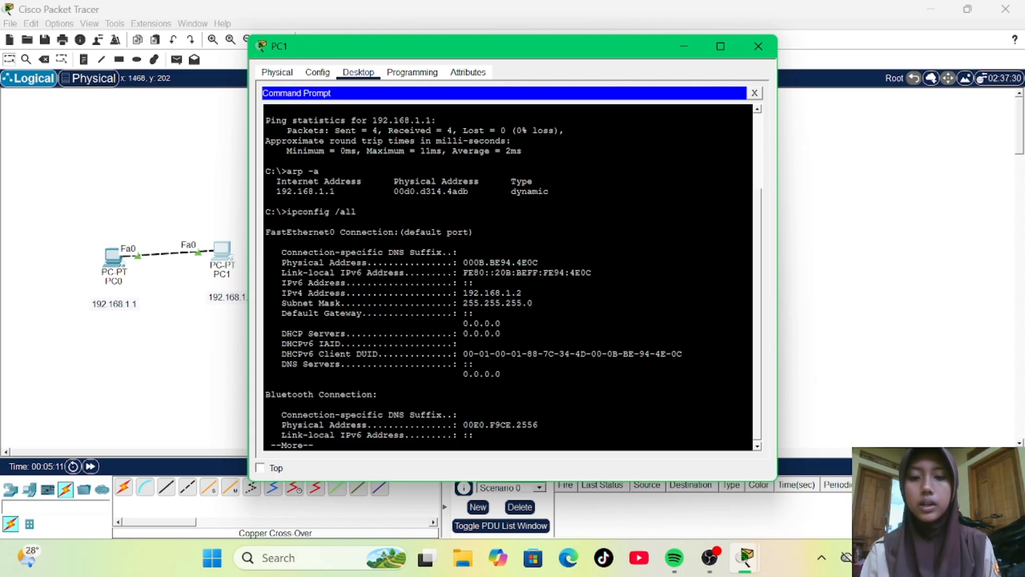
pyautogui.moveTo(463, 262); pyautogui.dragTo(539, 263)
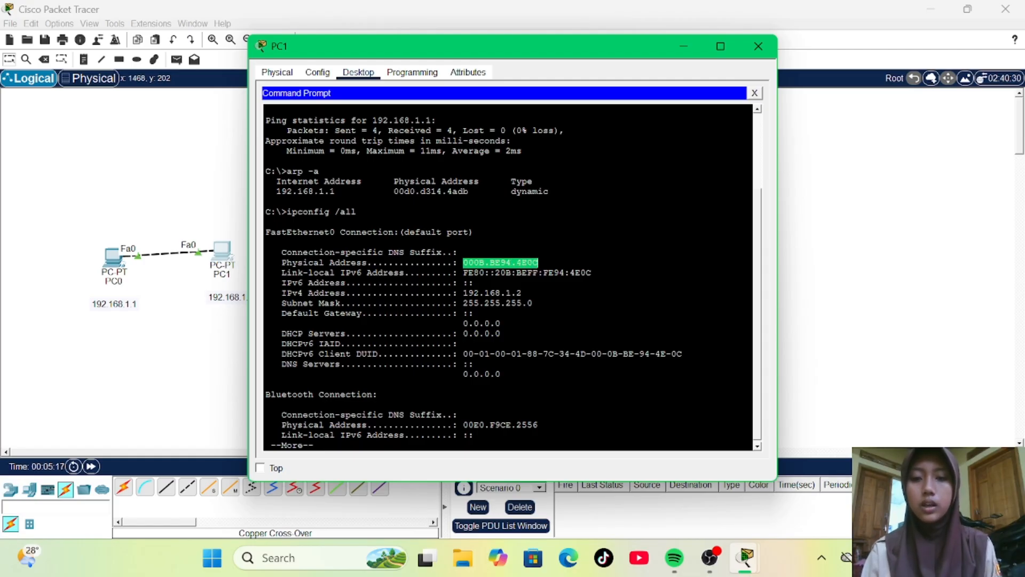
pyautogui.moveTo(463, 292); pyautogui.dragTo(522, 293)
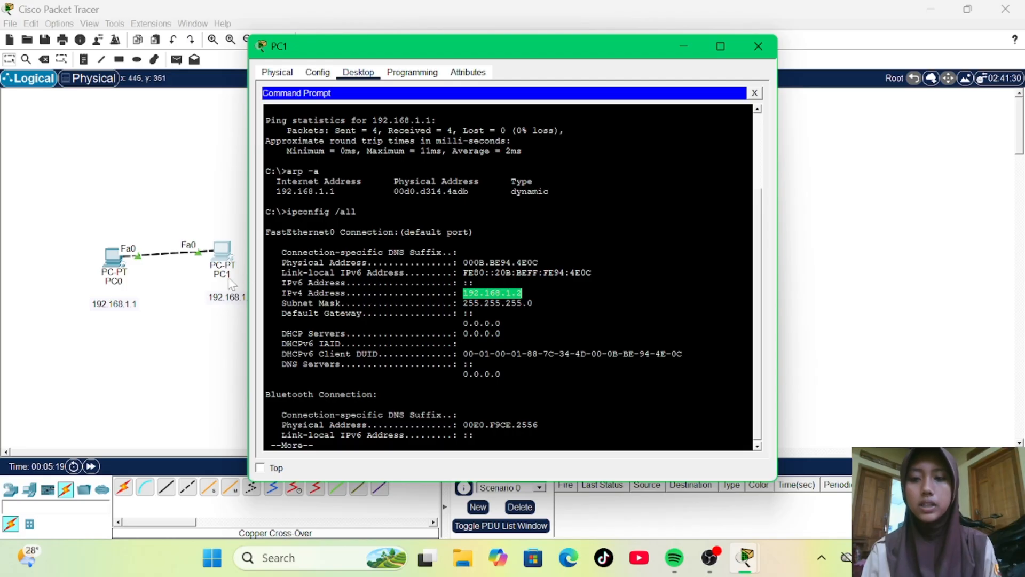
# Reopen PC0's Command Prompt and examine the physical address listed for 192.168.1.2 in its arp -a output.
pyautogui.click(116, 261)
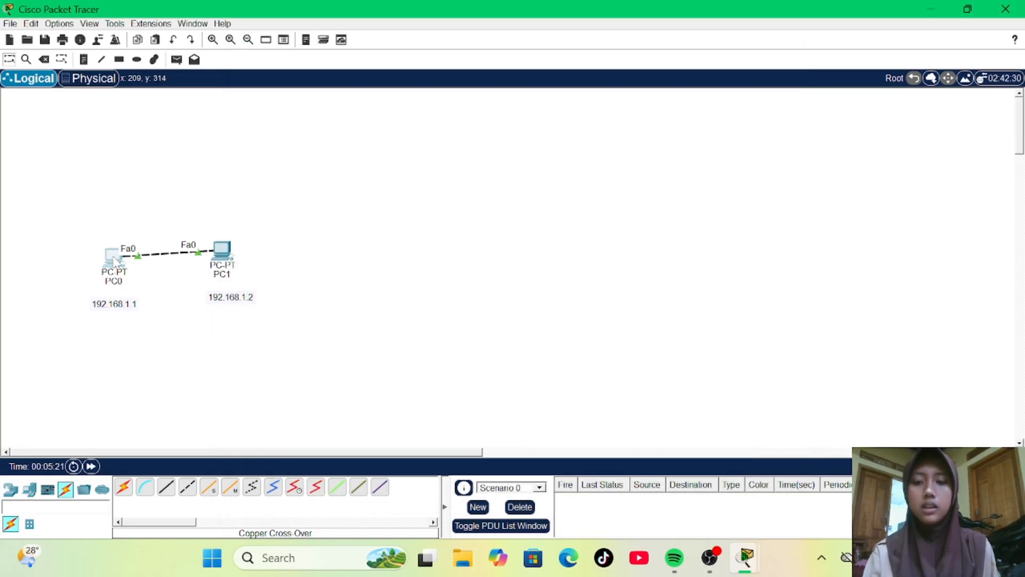
pyautogui.click(116, 261)
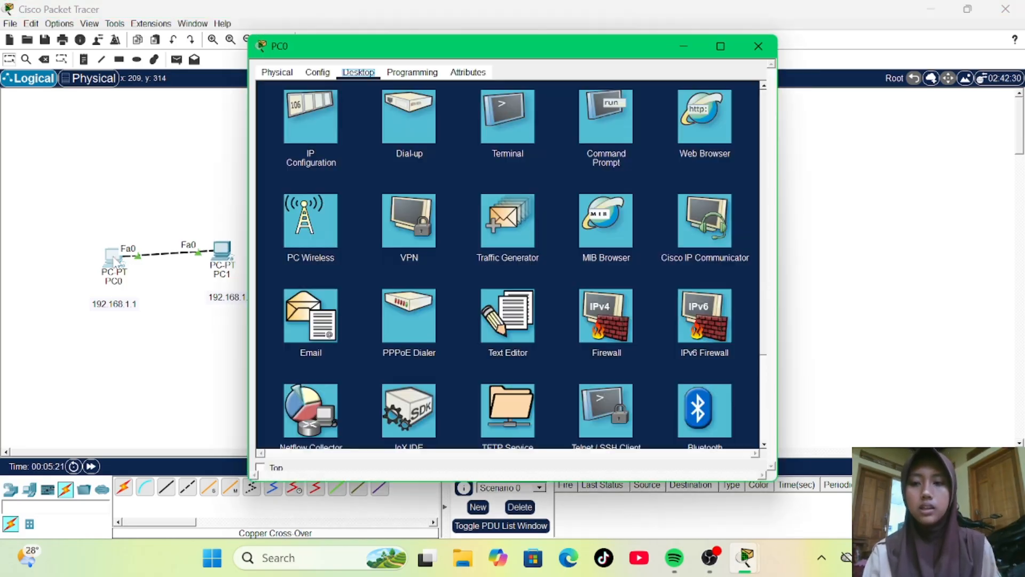
pyautogui.click(613, 128)
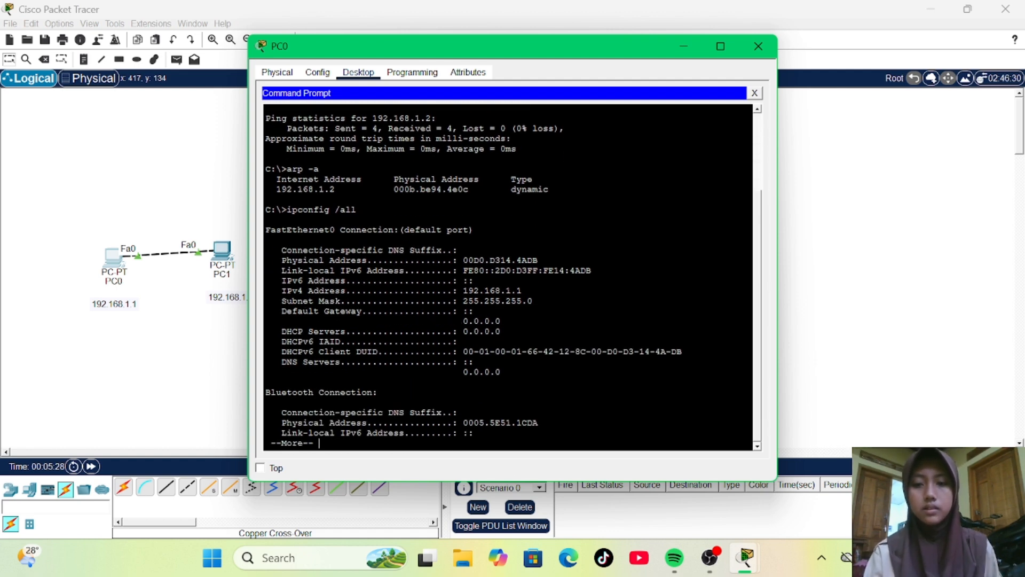
pyautogui.scroll(3, 508, 277)
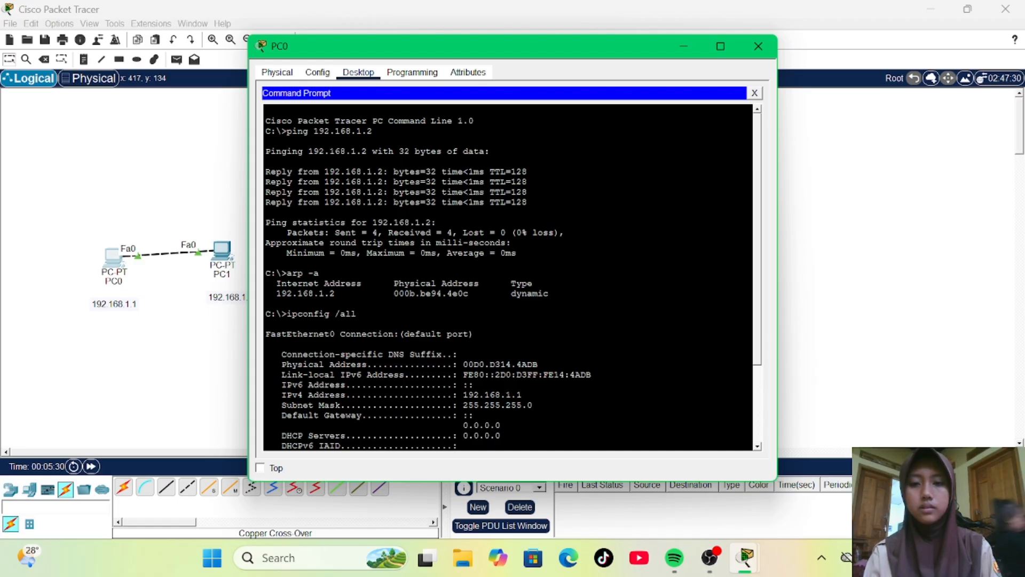
pyautogui.moveTo(400, 293); pyautogui.dragTo(442, 293)
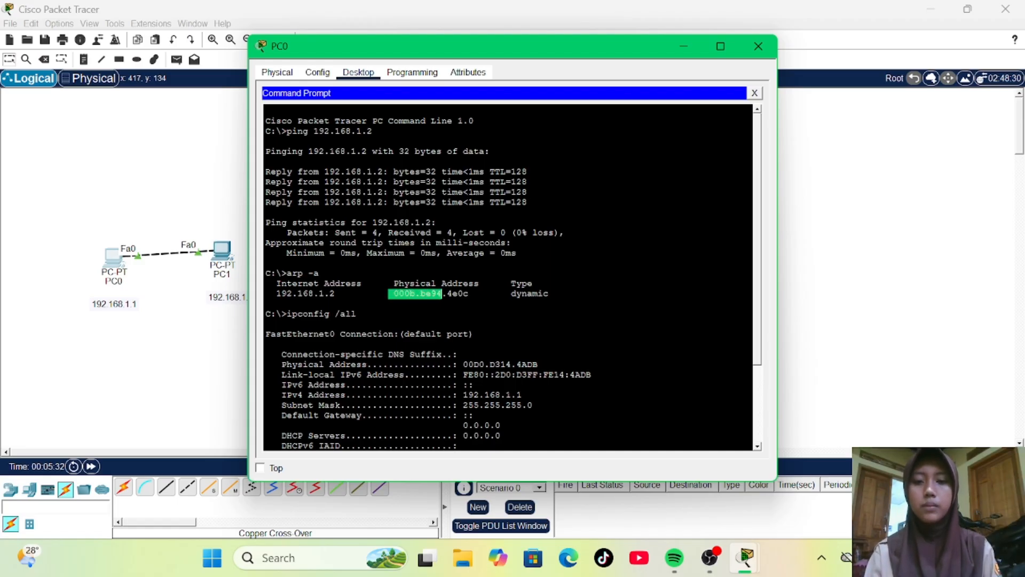
# Compare that ARP entry with the FastEthernet0 physical address in PC1's ipconfig output, and close the PC1 window.
pyautogui.click(212, 256)
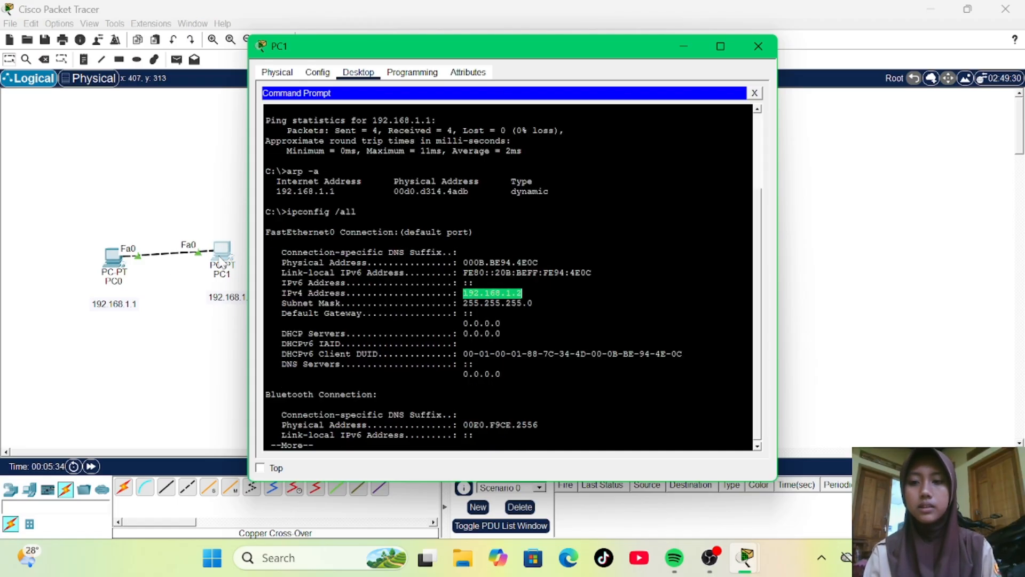
pyautogui.moveTo(463, 252); pyautogui.dragTo(500, 262)
pyautogui.click(506, 262)
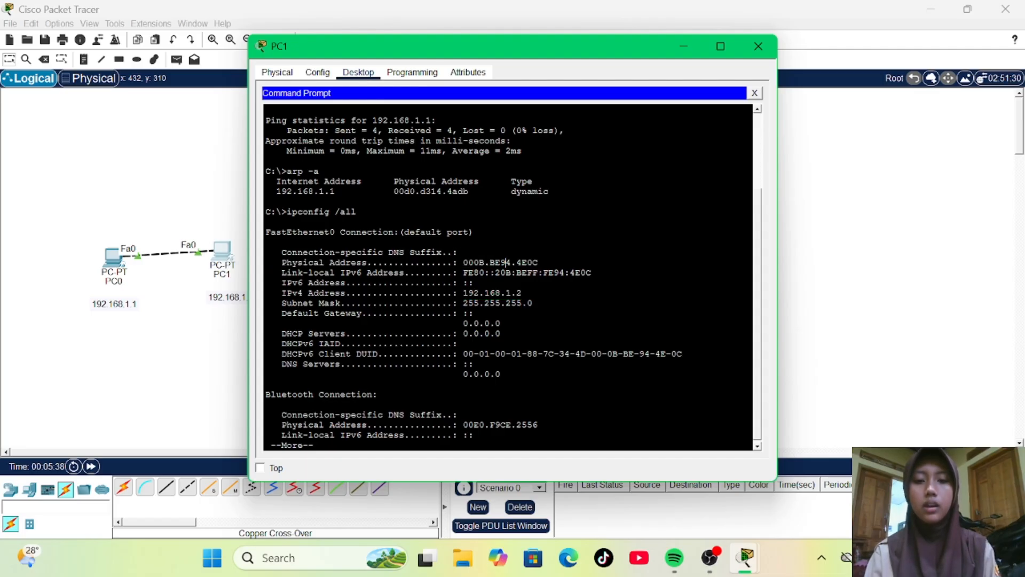
pyautogui.click(760, 47)
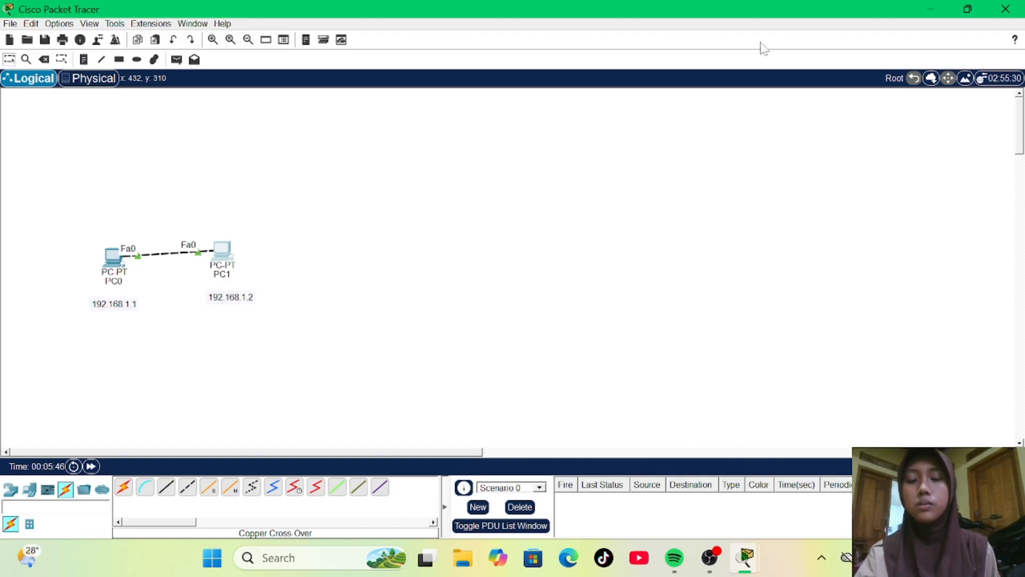
# Clear PC0's ARP table with arp -d, list its entries with arp -a, and close the PC0 window.
pyautogui.click(104, 254)
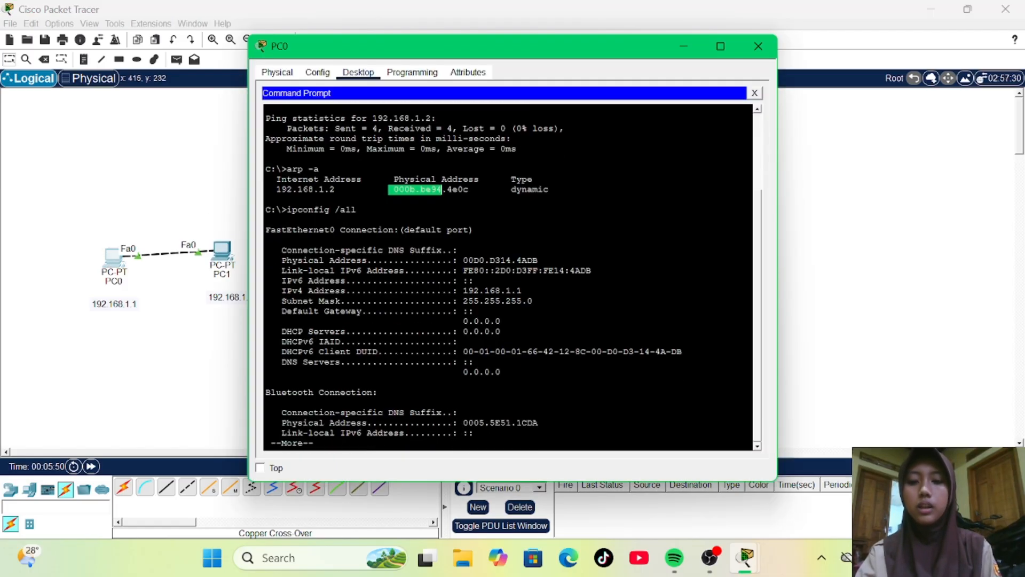
pyautogui.press('space')
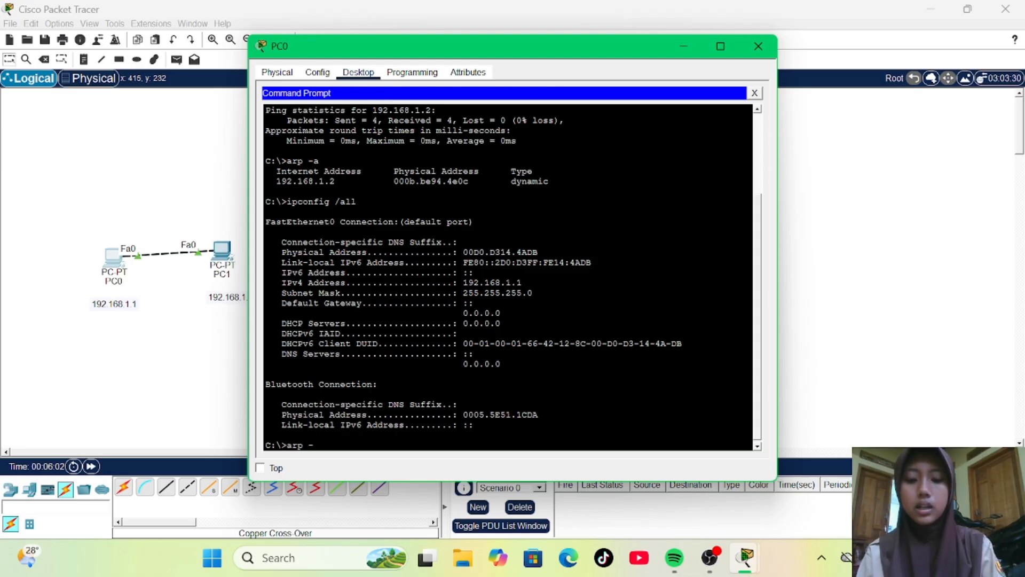
pyautogui.press('Return')
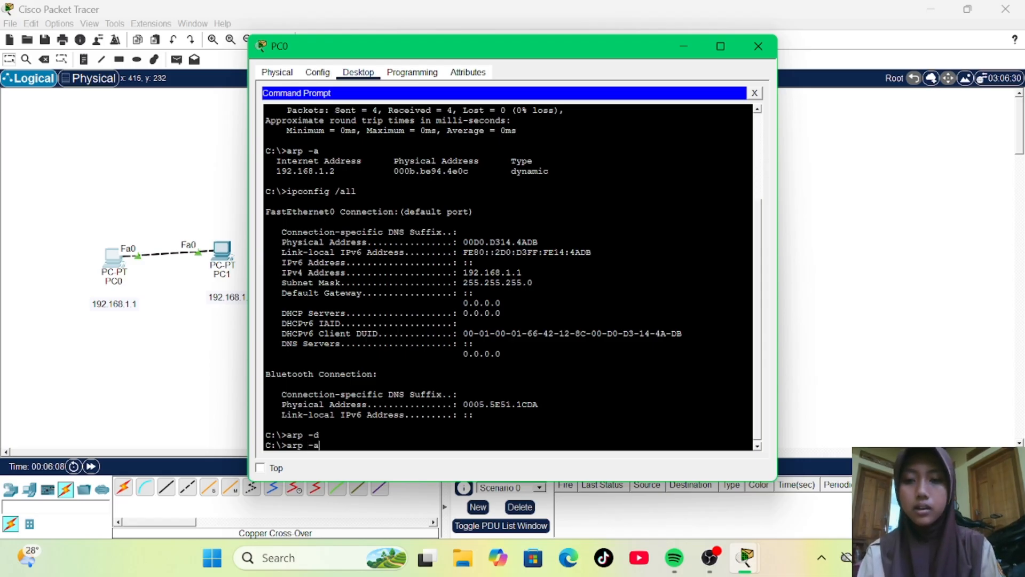
pyautogui.write('arp -a')
pyautogui.press('Return')
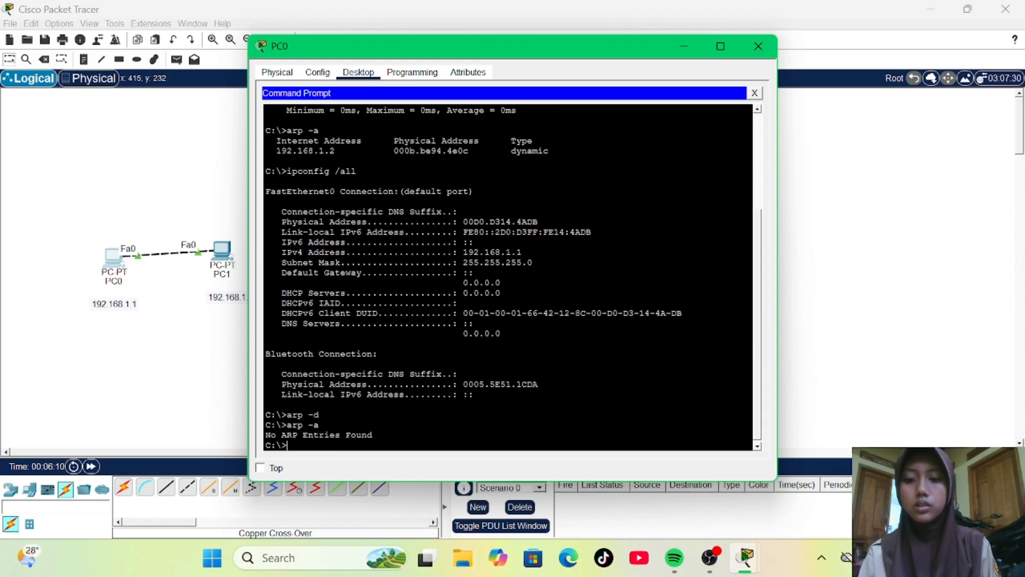
pyautogui.moveTo(266, 434); pyautogui.dragTo(321, 415)
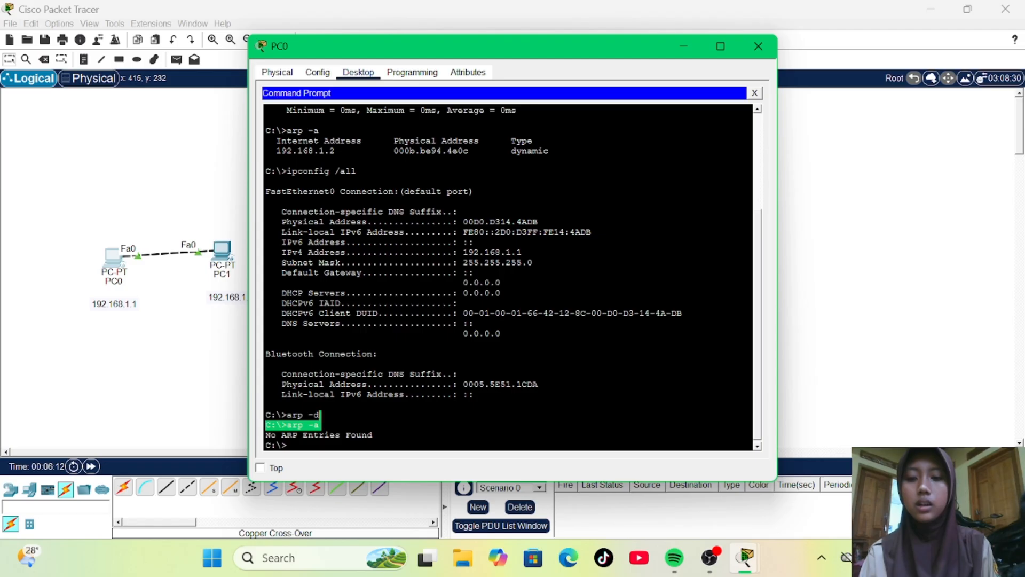
pyautogui.click(321, 416)
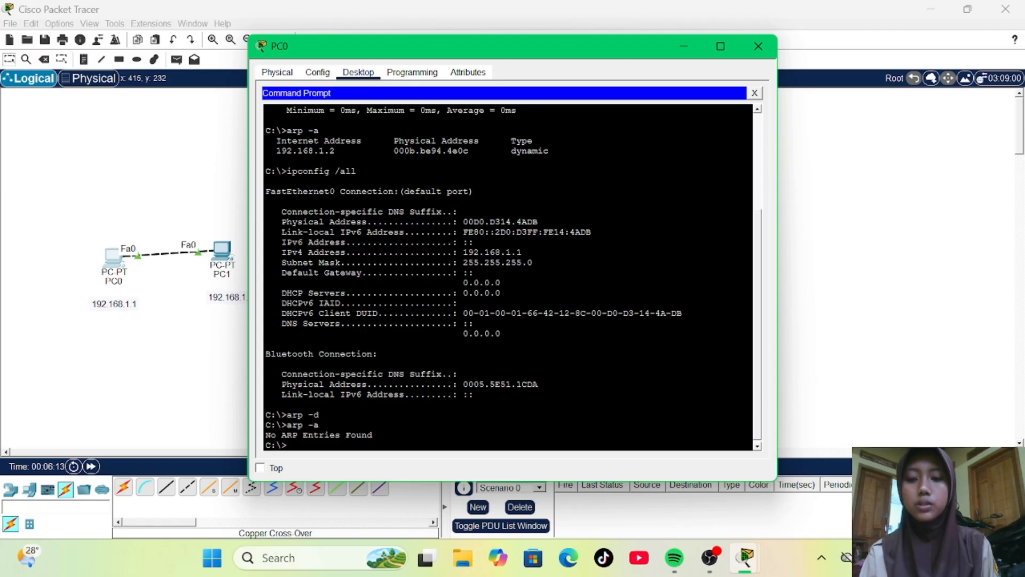
pyautogui.click(757, 48)
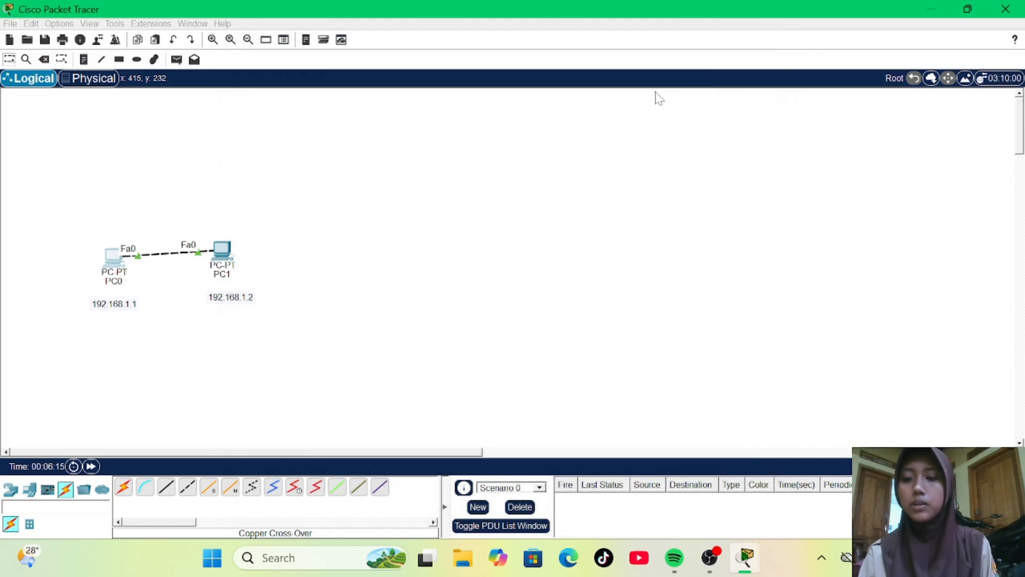
# In PC1's Command Prompt, clear the ARP table with arp -d, check it with arp -a, and close the PC1 window.
pyautogui.click(223, 249)
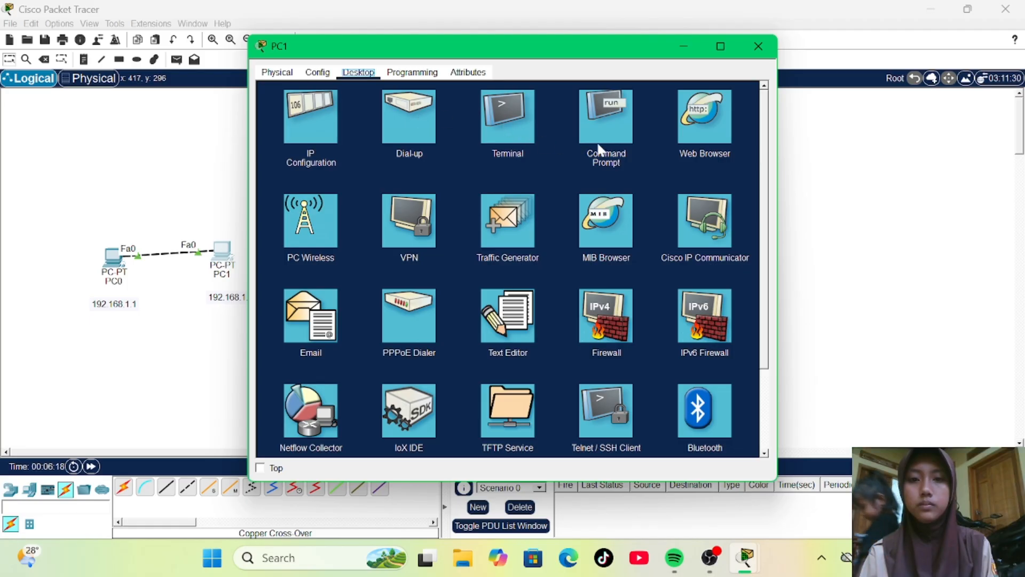
pyautogui.click(600, 149)
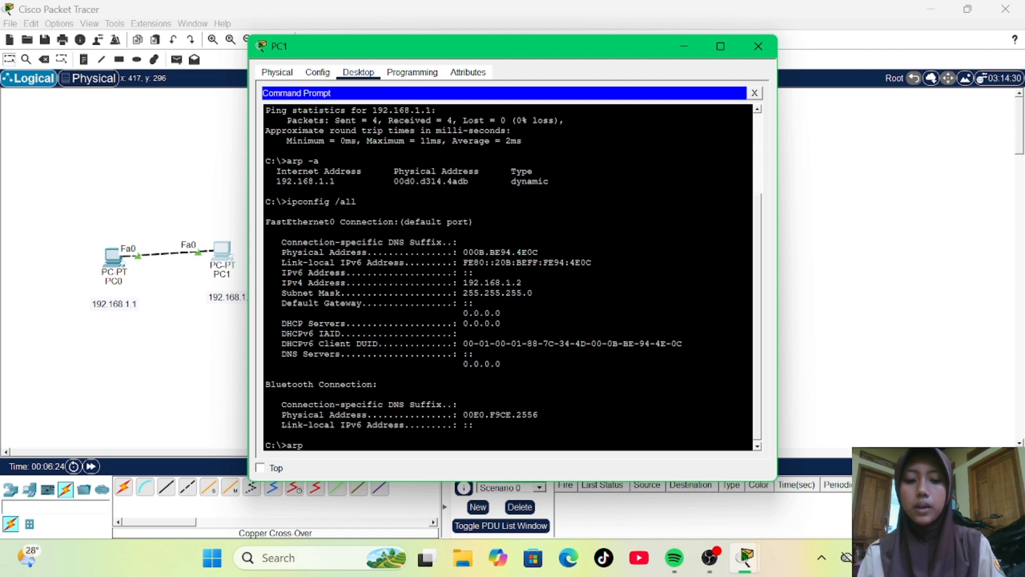
pyautogui.press('Return')
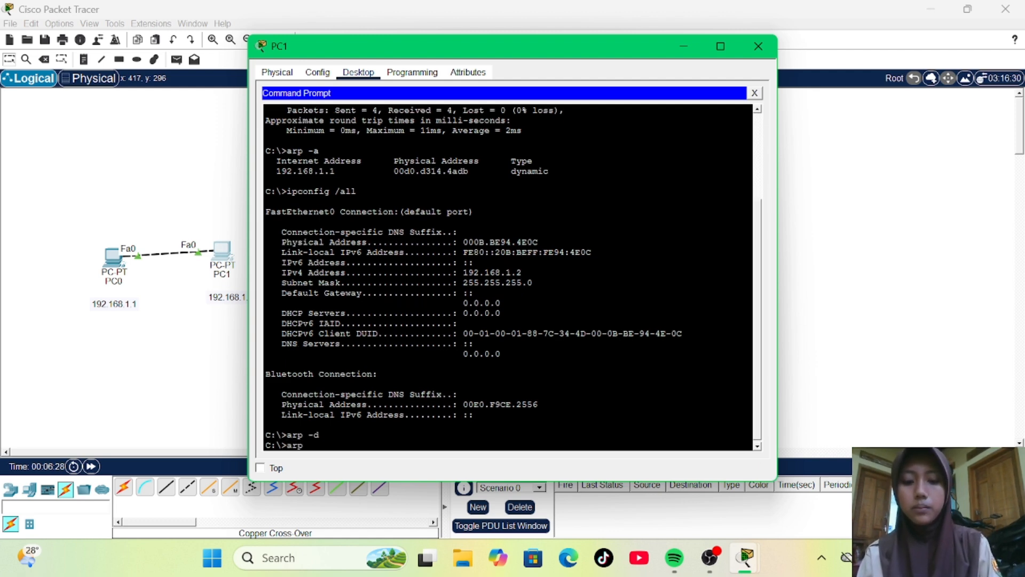
pyautogui.write('arp -a')
pyautogui.press('Return')
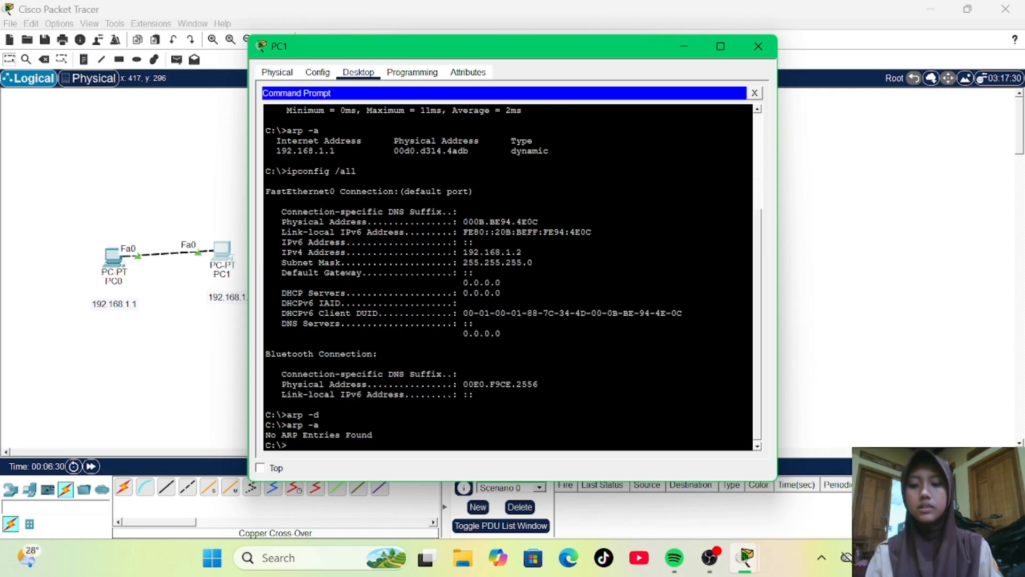
pyautogui.click(758, 47)
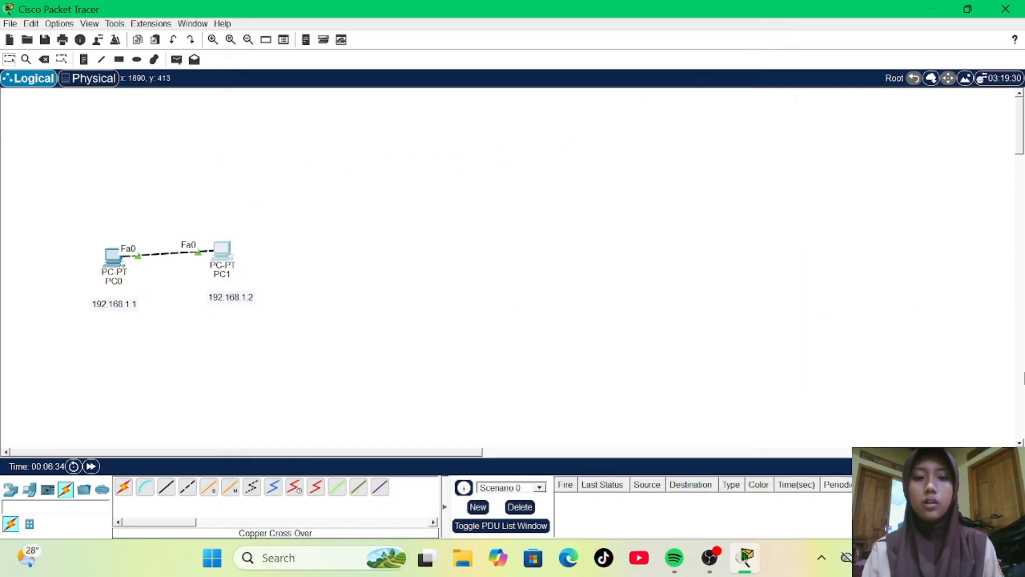
# Switch to Simulation mode, add a simple PDU from PC0 to PC1, and play the simulation.
pyautogui.click(993, 466)
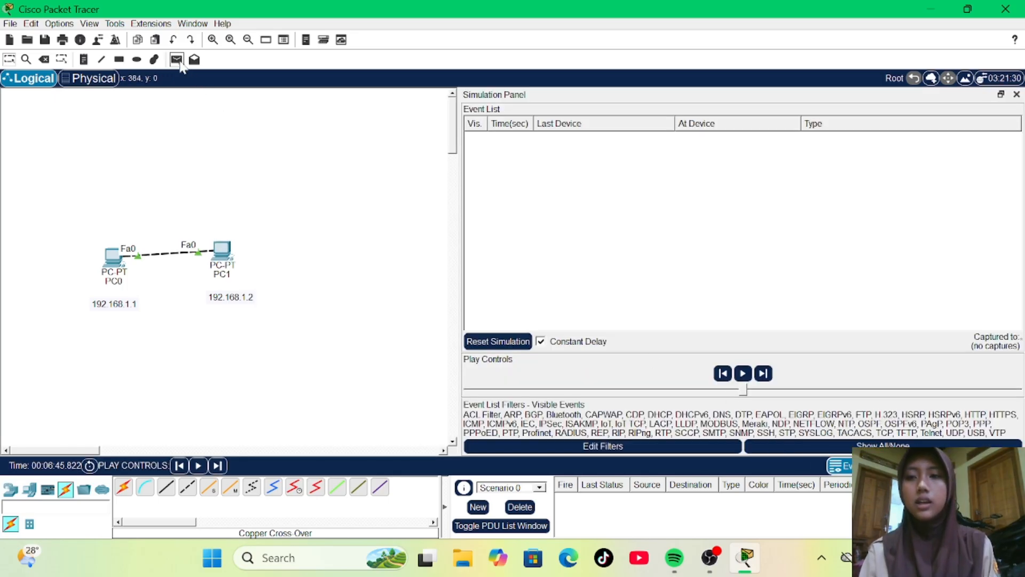
pyautogui.click(177, 60)
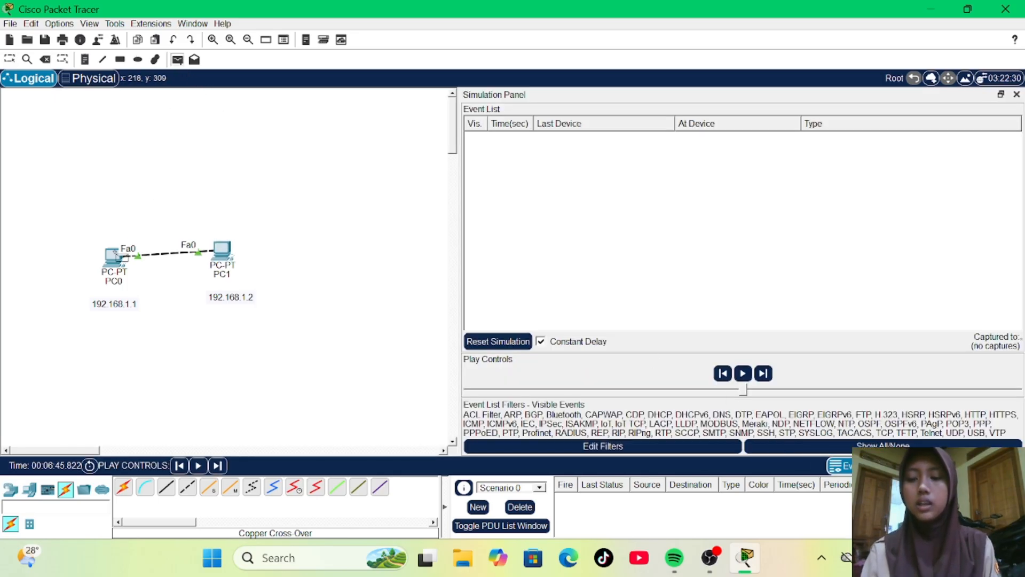
pyautogui.click(115, 255)
pyautogui.click(224, 251)
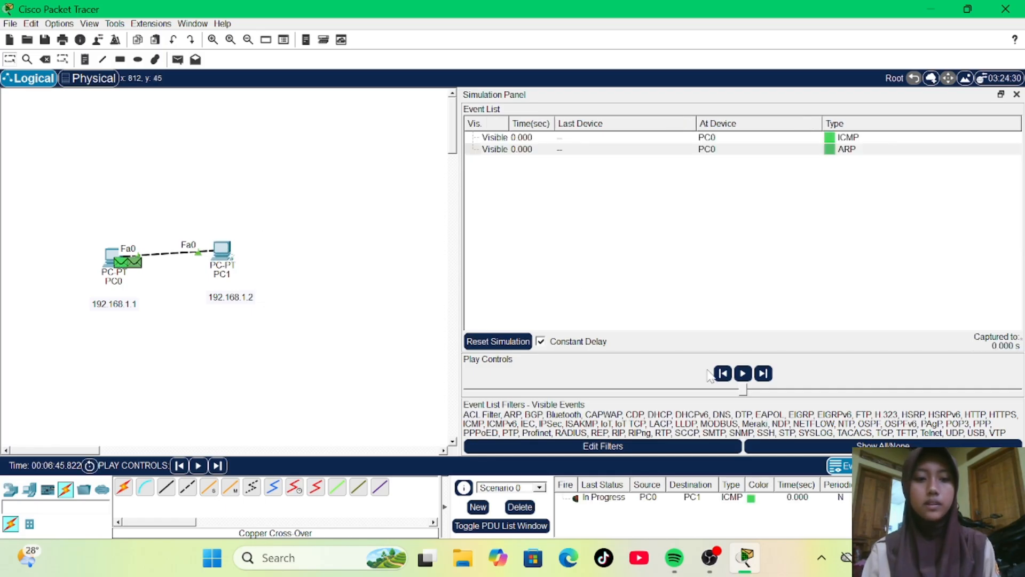
pyautogui.click(741, 374)
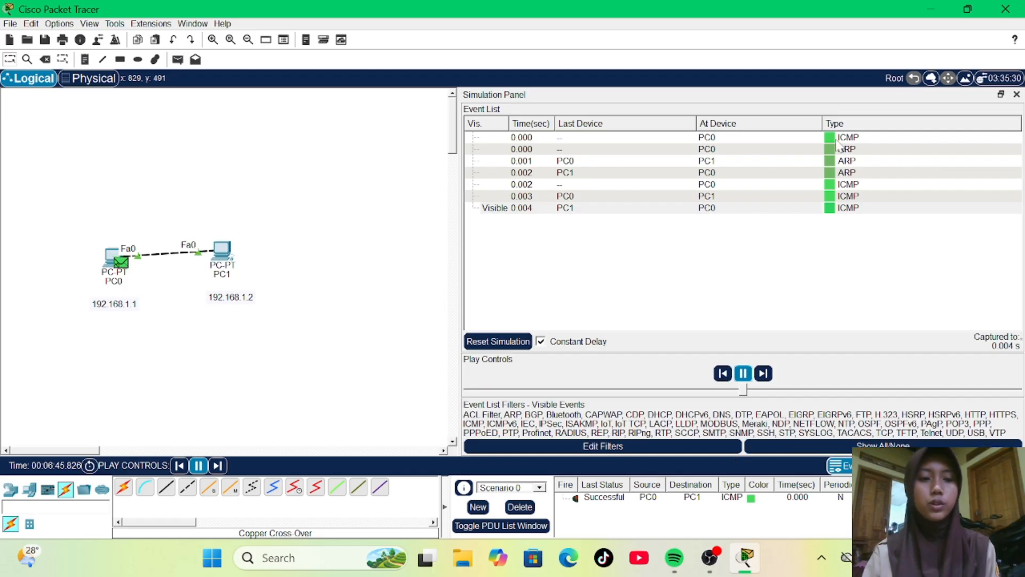
# Examine the PDU layers of the first ARP event at PC0 and the ICMP event at PC1, and close the Simulation Panel.
pyautogui.click(787, 152)
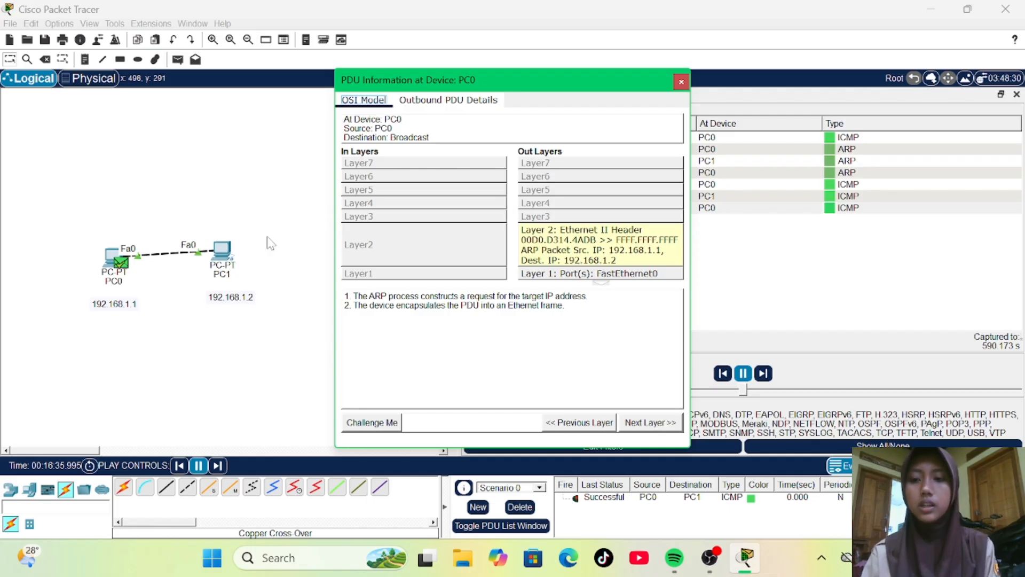
pyautogui.click(682, 82)
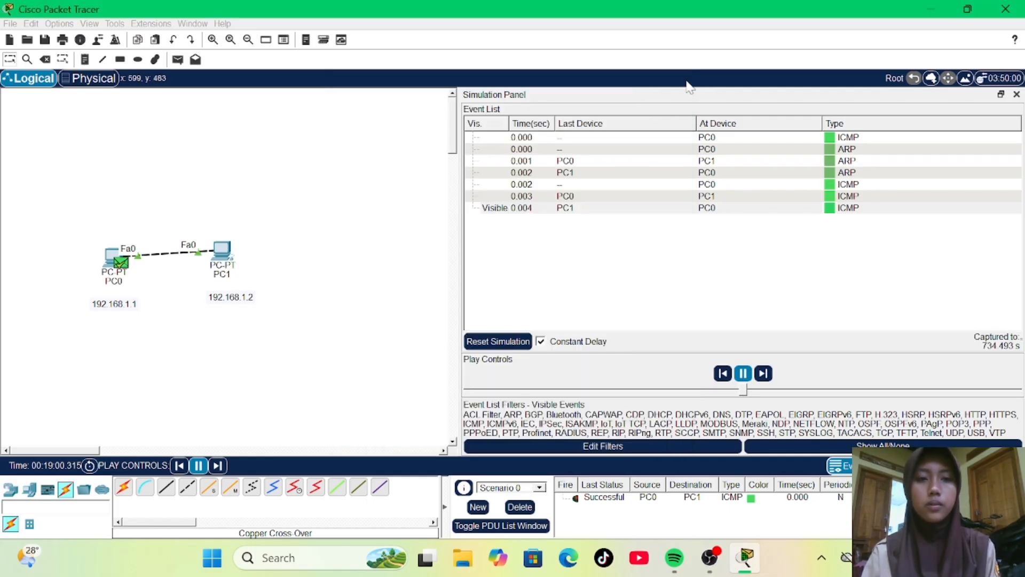
pyautogui.click(793, 197)
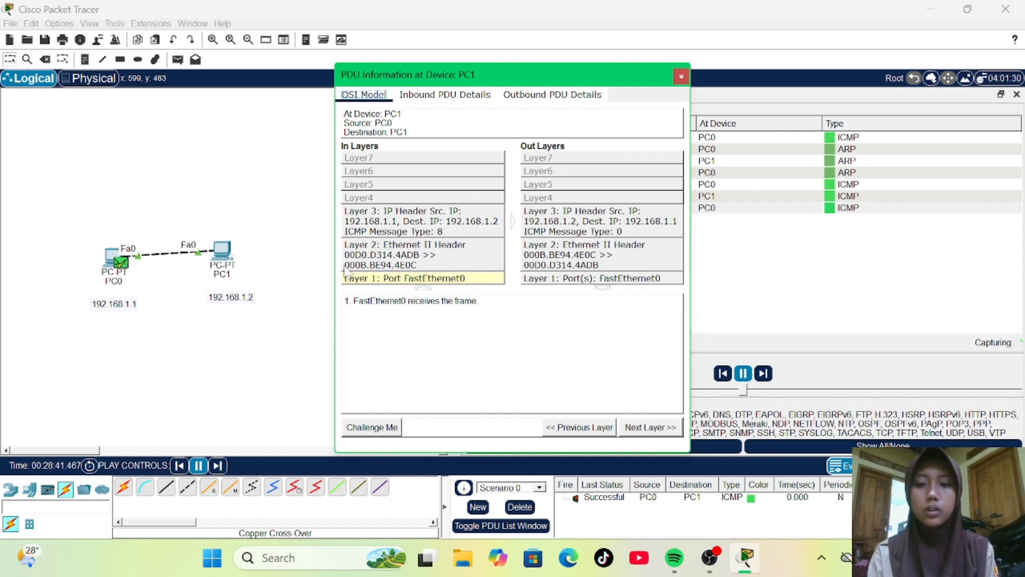
pyautogui.click(681, 77)
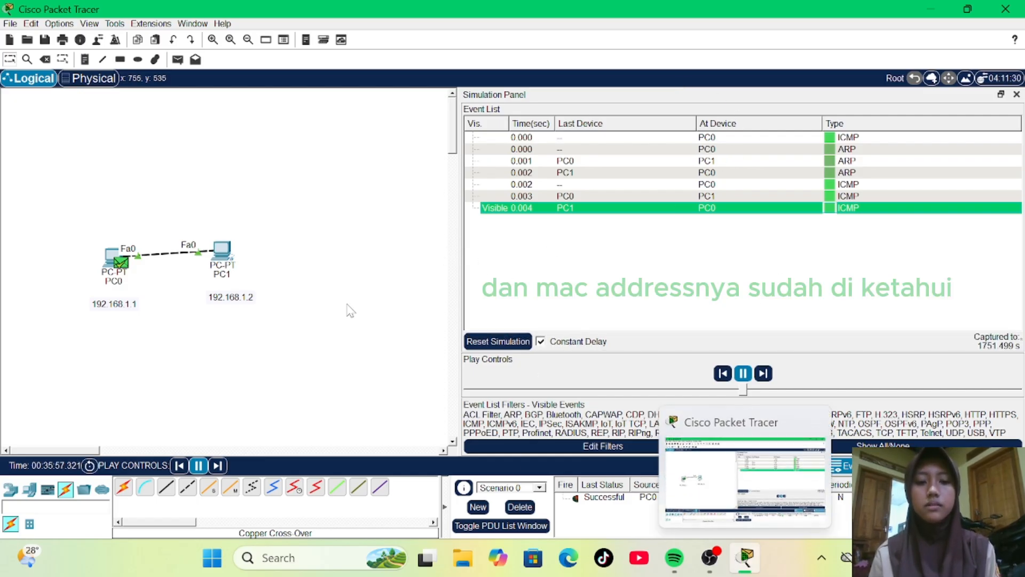
pyautogui.click(300, 270)
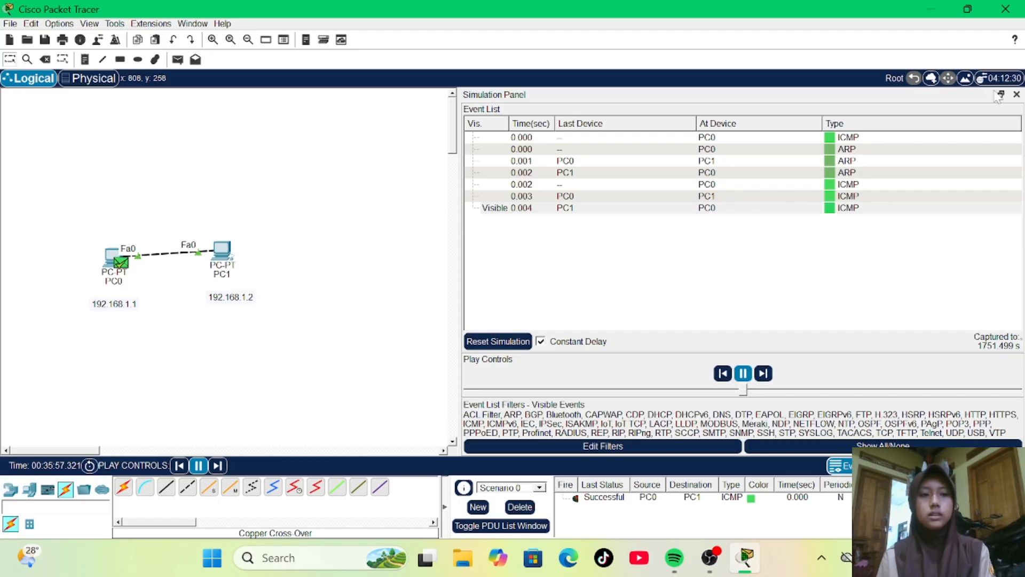
pyautogui.click(1017, 94)
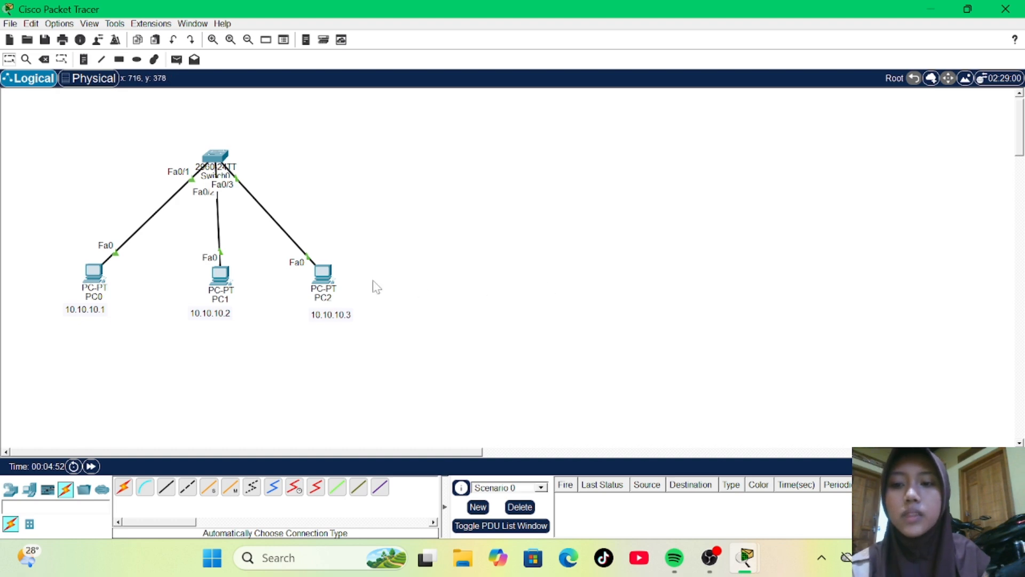
# In the three-PC topology, open Switch0's command line and enter privileged EXEC mode with en.
pyautogui.click(220, 151)
pyautogui.moveTo(221, 151); pyautogui.dragTo(222, 154)
pyautogui.click(223, 158)
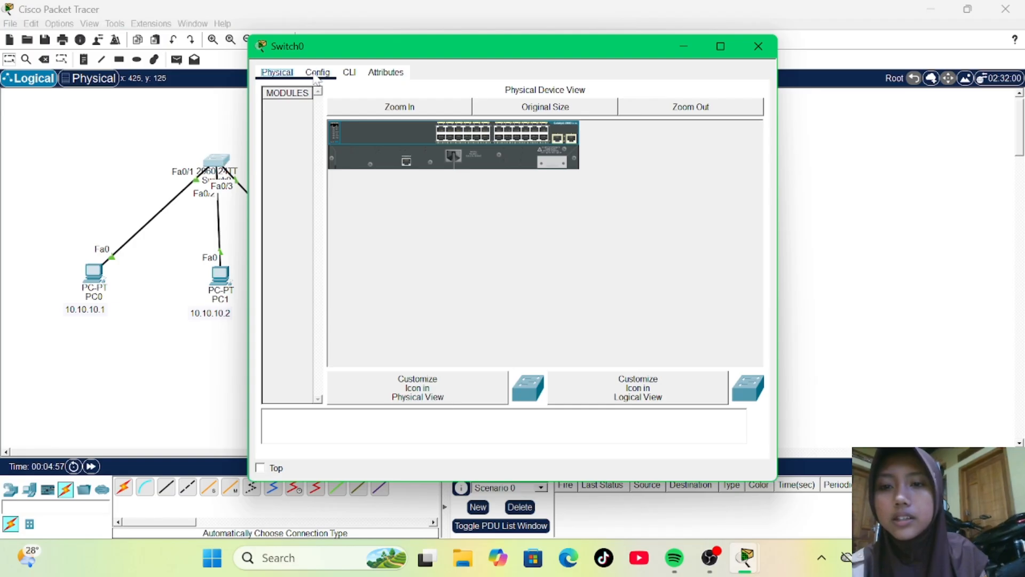
pyautogui.click(350, 73)
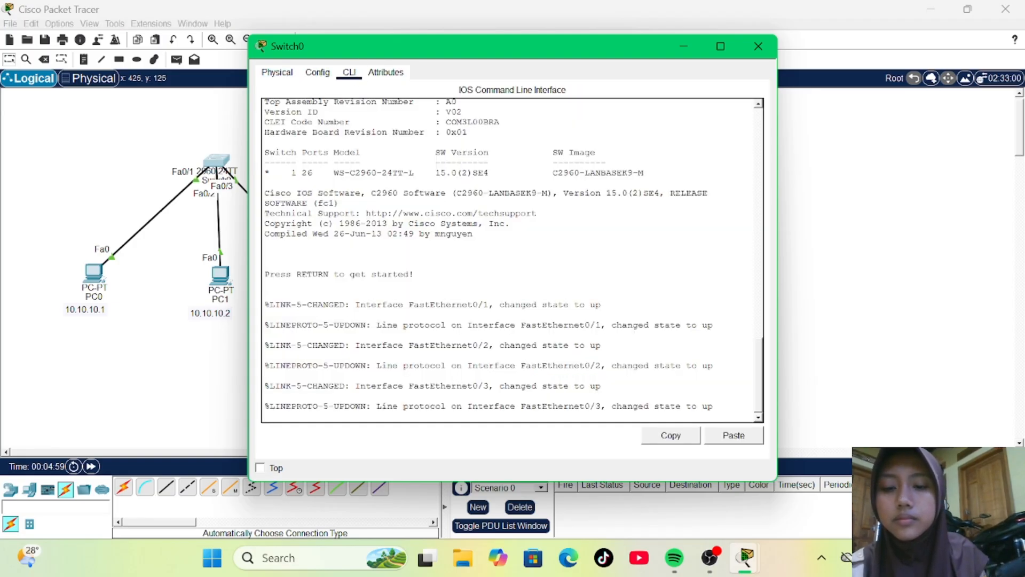
pyautogui.press('Return')
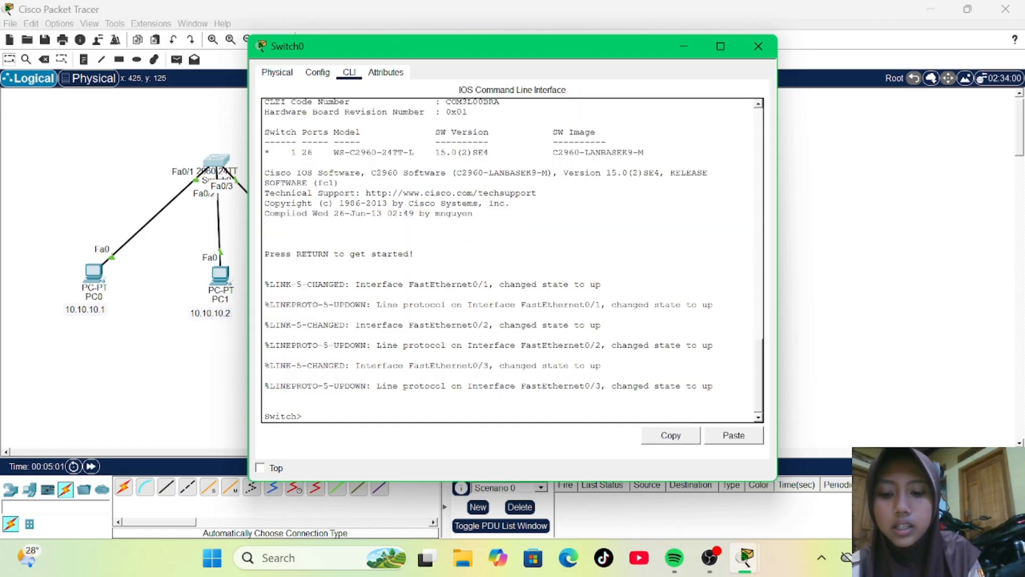
pyautogui.write('en')
pyautogui.press('Return')
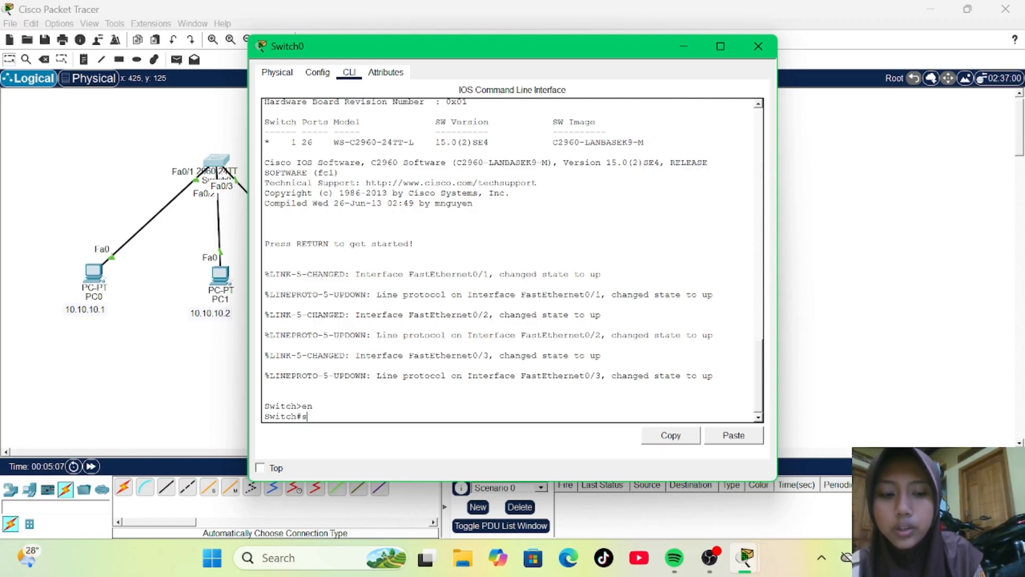
# Run show int on Switch0, examine the FastEthernet0/1 details, and quit the paged output.
pyautogui.write('s')
pyautogui.write('how in')
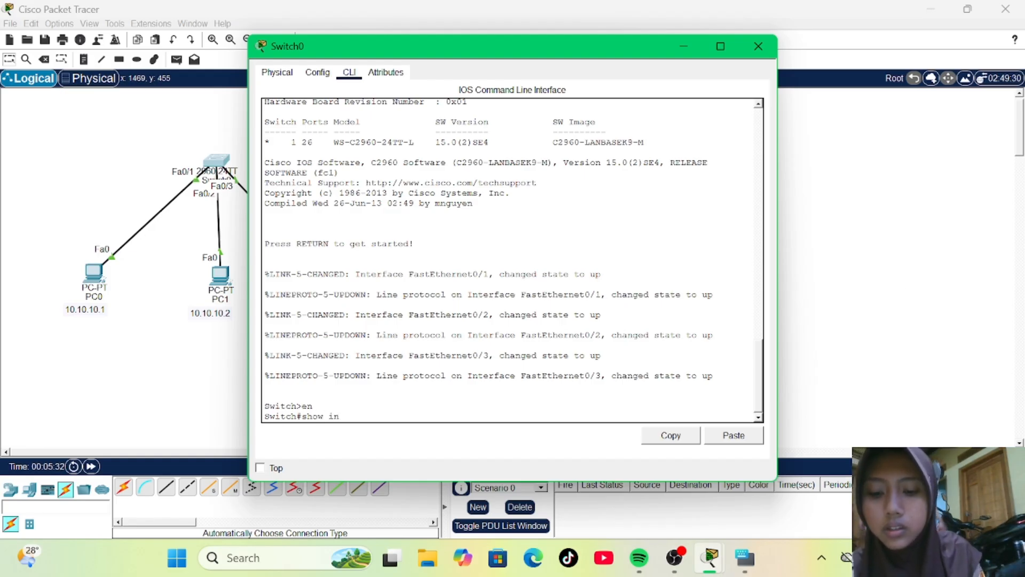
pyautogui.write('t')
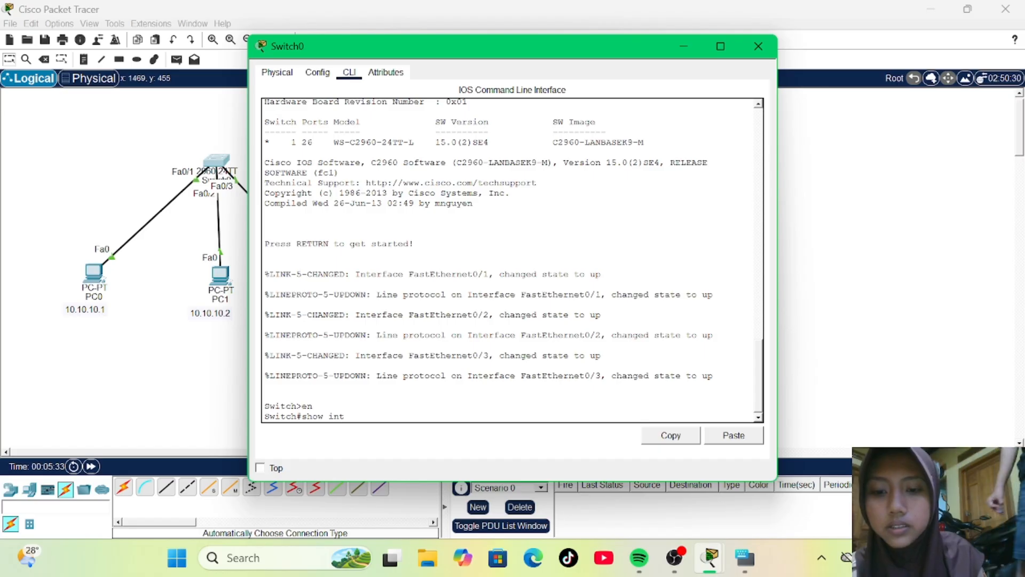
pyautogui.press('Return')
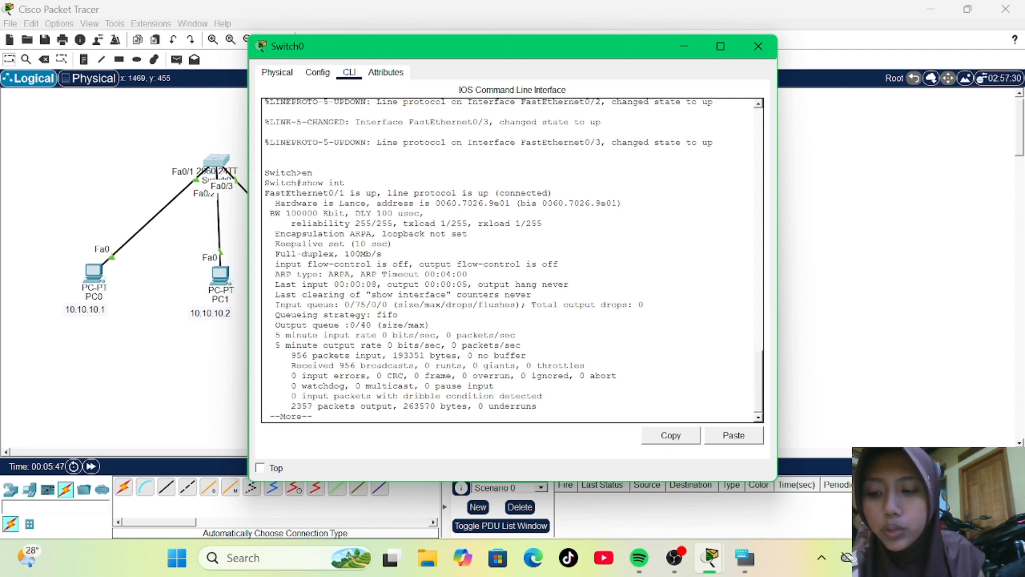
pyautogui.press('q')
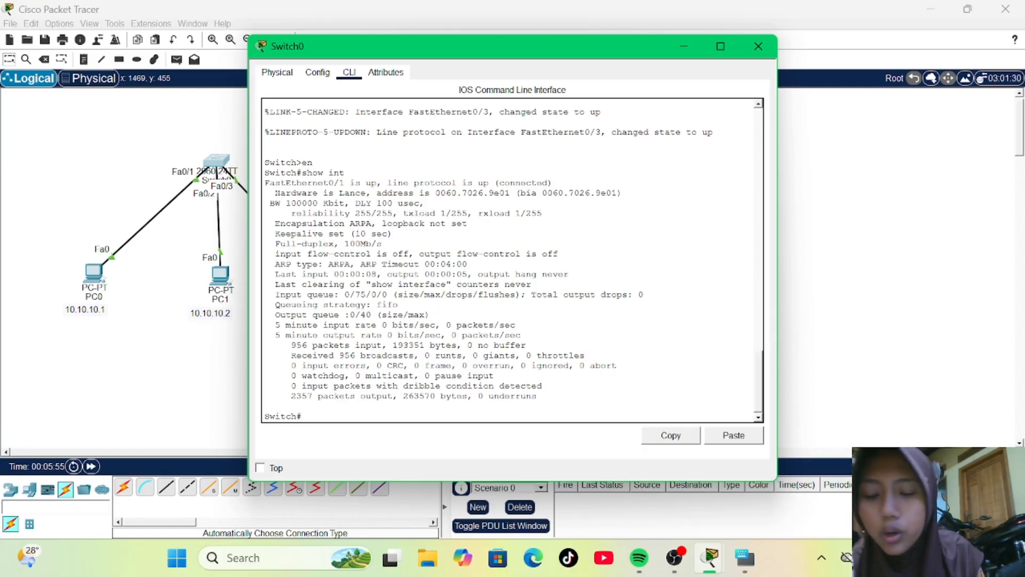
# Run show mac-address-table on Switch0, examine the table, and close the switch window.
pyautogui.write('show mac-address')
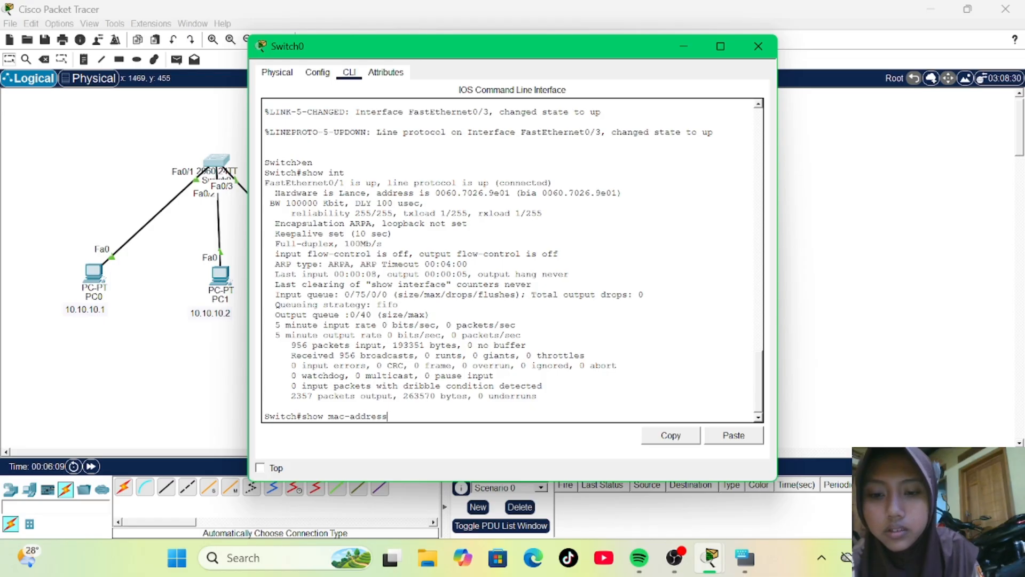
pyautogui.write('-tabl')
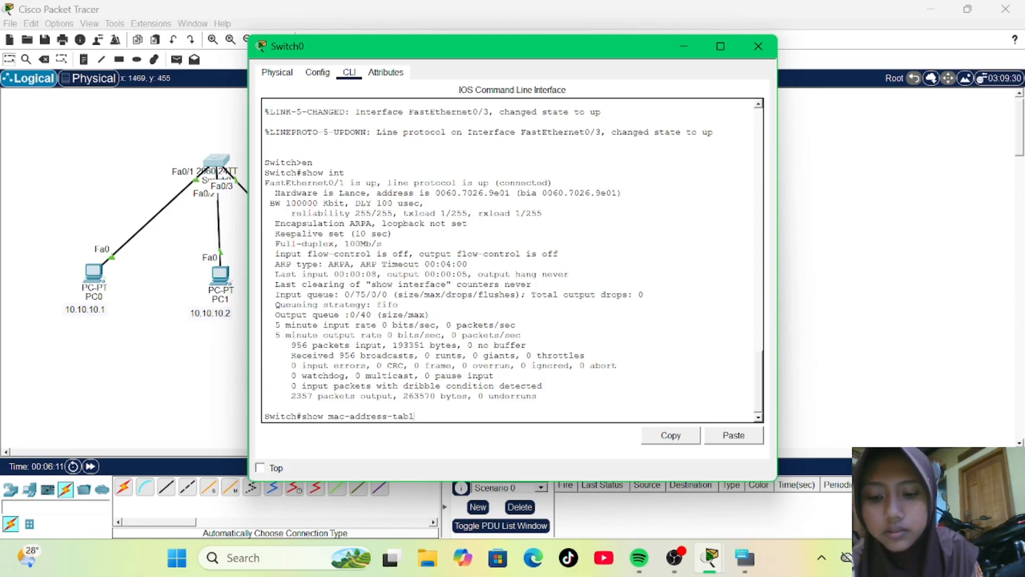
pyautogui.write('e')
pyautogui.press('Return')
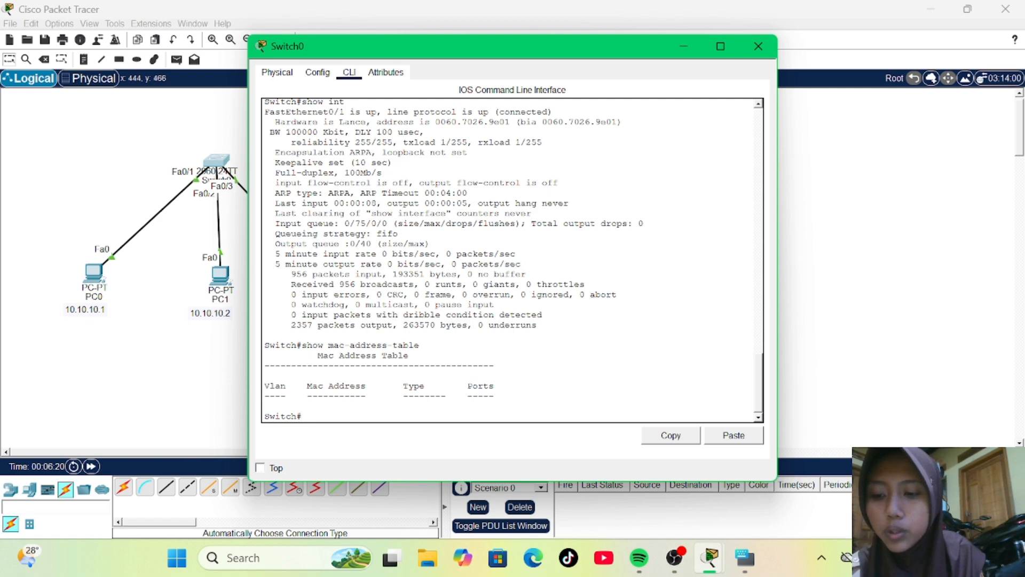
pyautogui.click(763, 45)
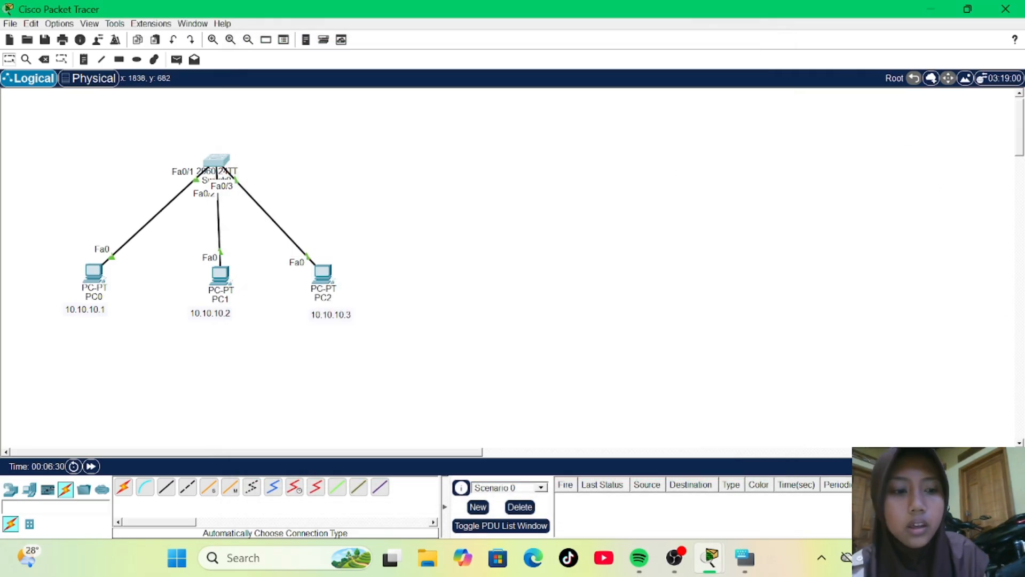
# Switch to simulation mode and add a simple PDU from PC0 to PC2.
pyautogui.click(991, 466)
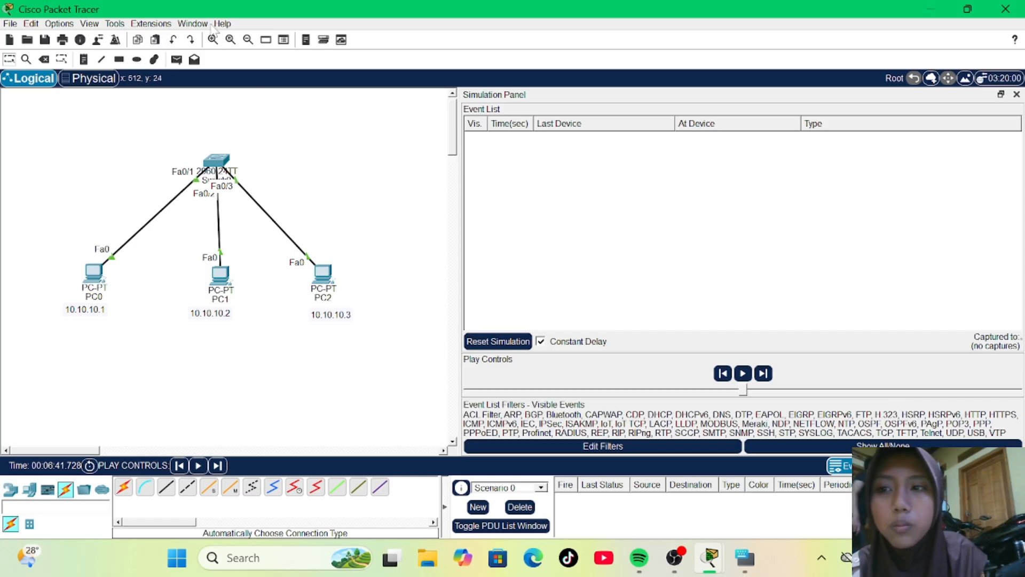
pyautogui.click(177, 60)
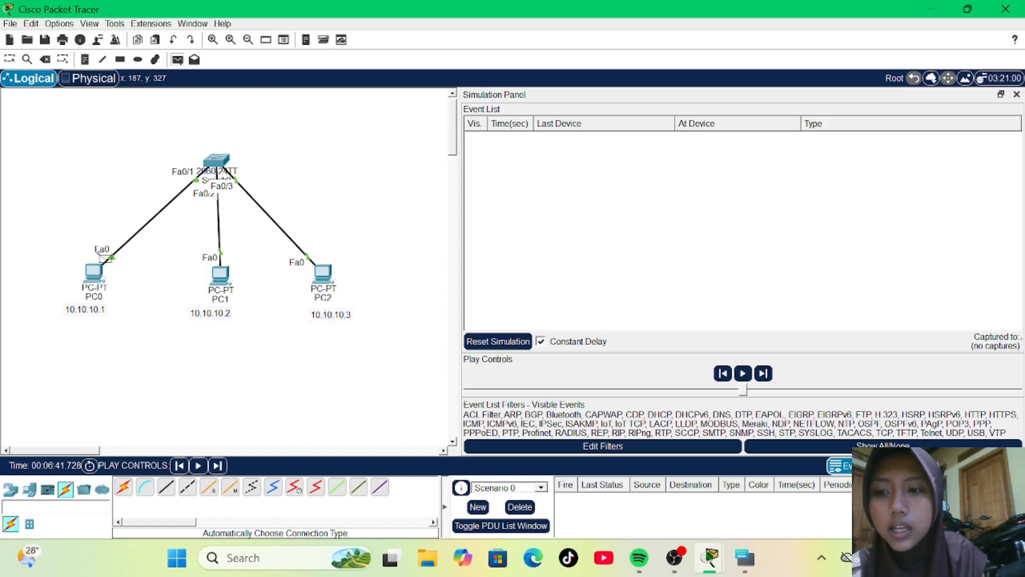
pyautogui.click(95, 279)
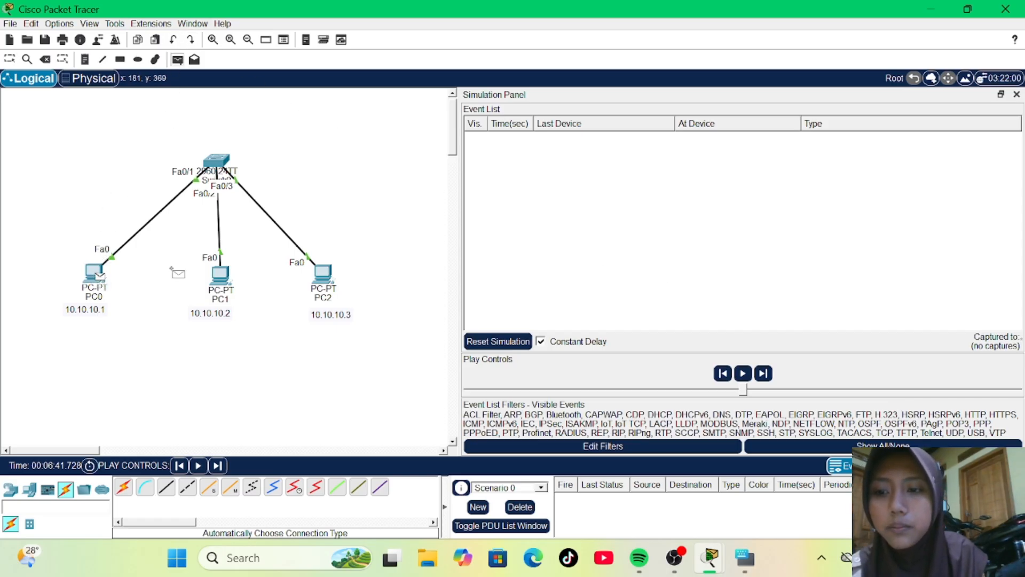
pyautogui.click(325, 278)
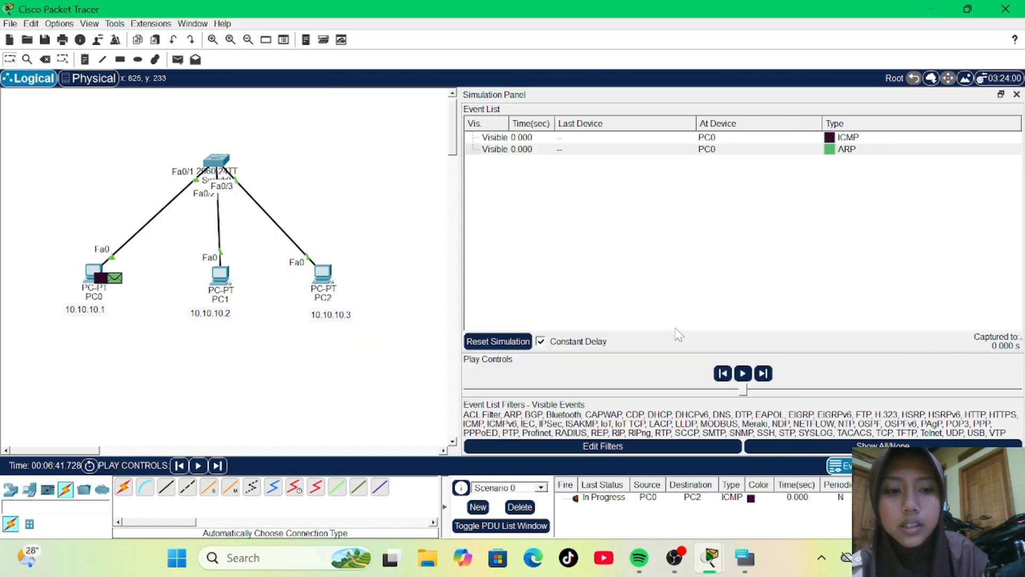
# Play the simulation, pause it once the ARP request reaches PC1 and PC2, and resume until the ICMP reply returns to PC0.
pyautogui.click(743, 374)
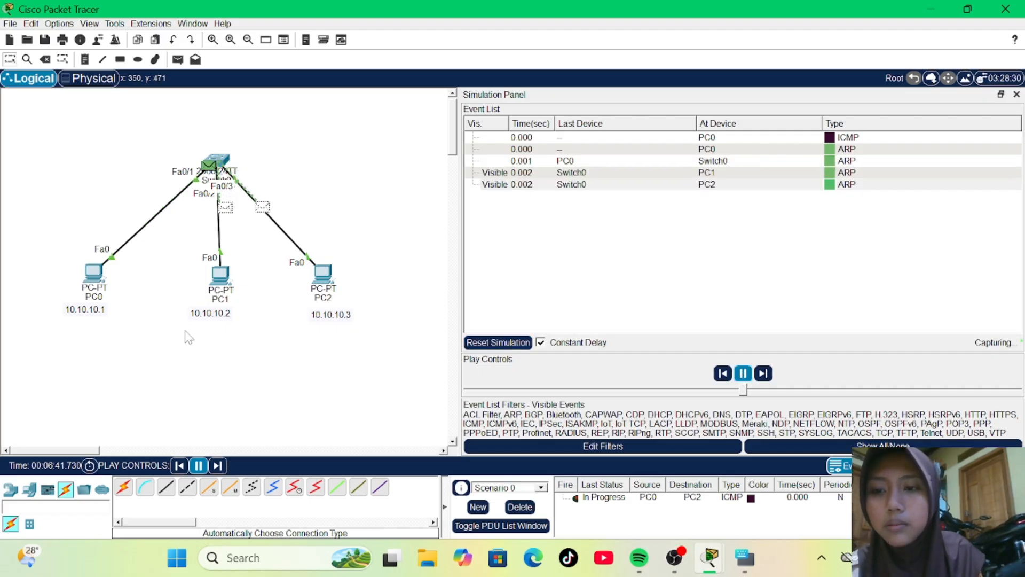
pyautogui.click(743, 373)
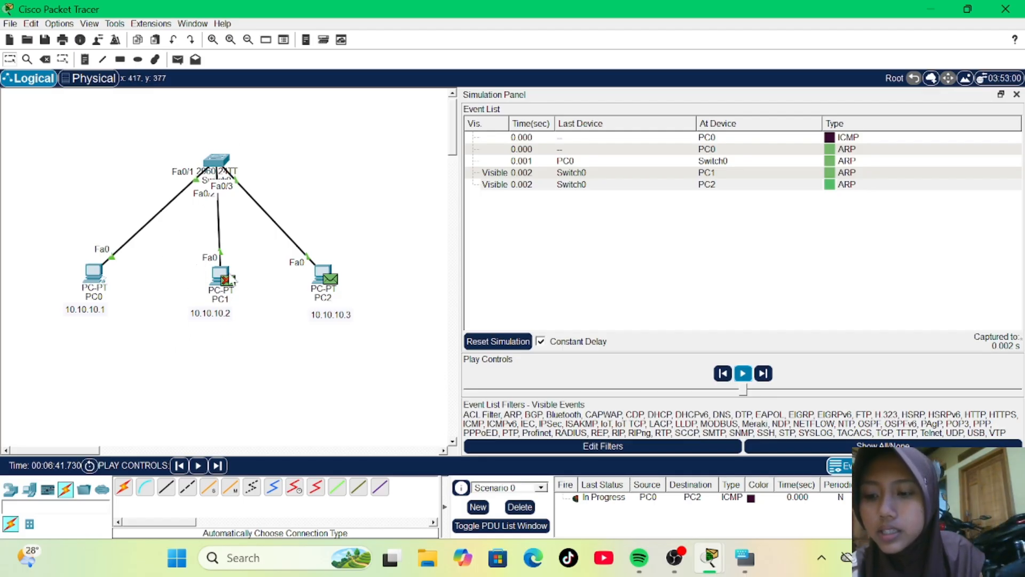
pyautogui.moveTo(221, 279)
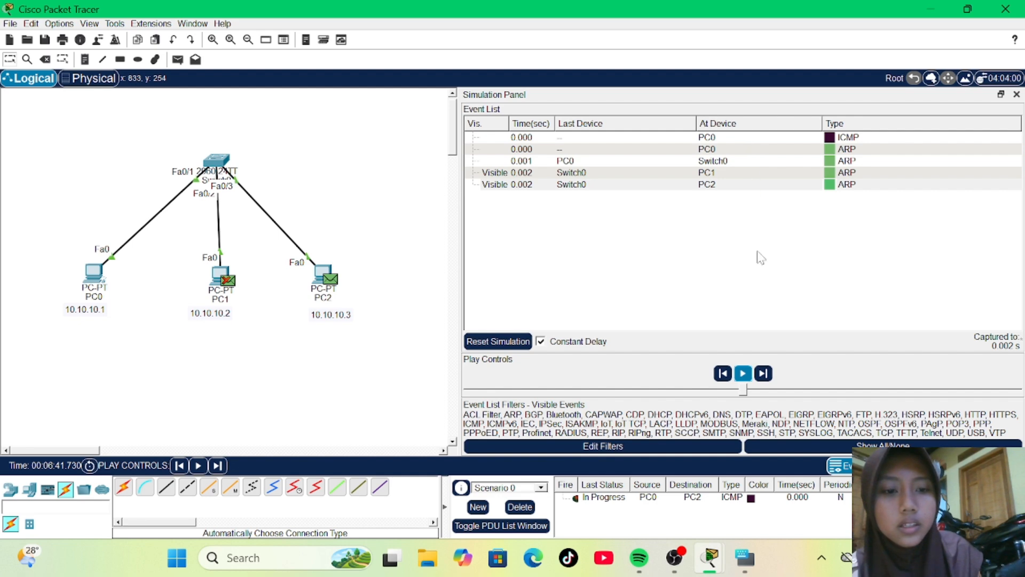
pyautogui.click(743, 374)
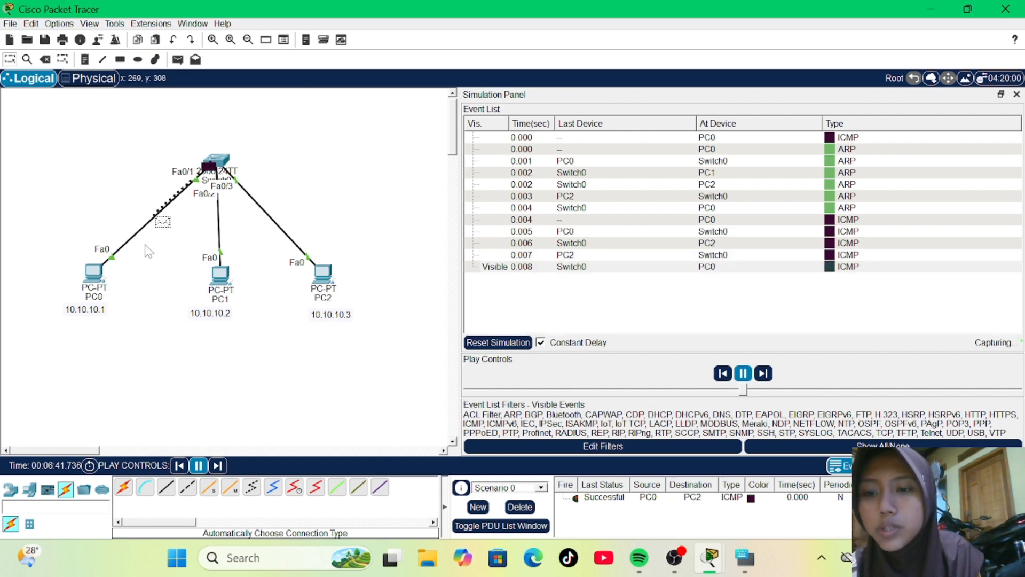
pyautogui.click(743, 373)
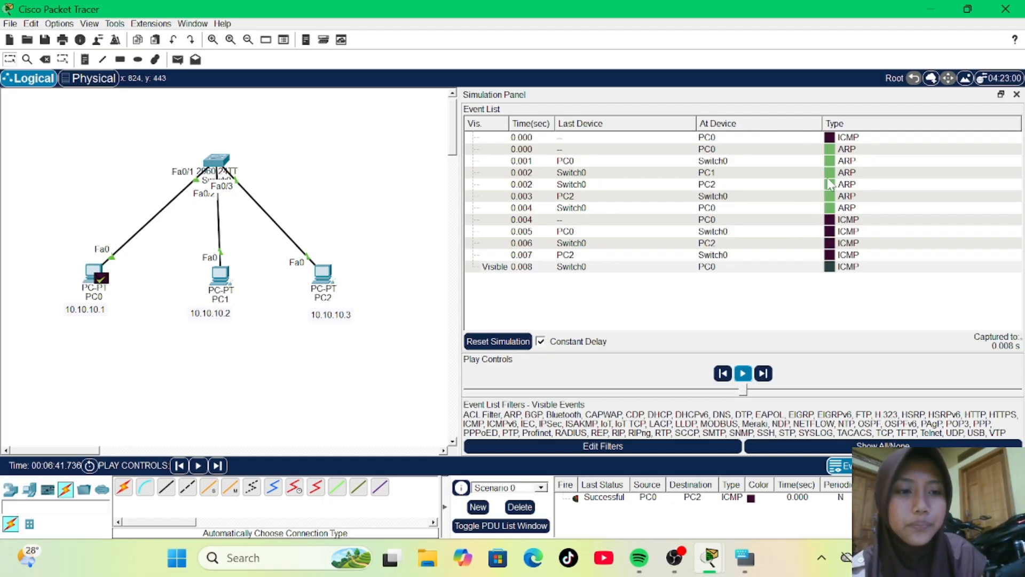
# Examine the PDU layers of the first ARP event and the last ICMP event at PC0, and close the Simulation Panel.
pyautogui.click(783, 150)
pyautogui.click(783, 154)
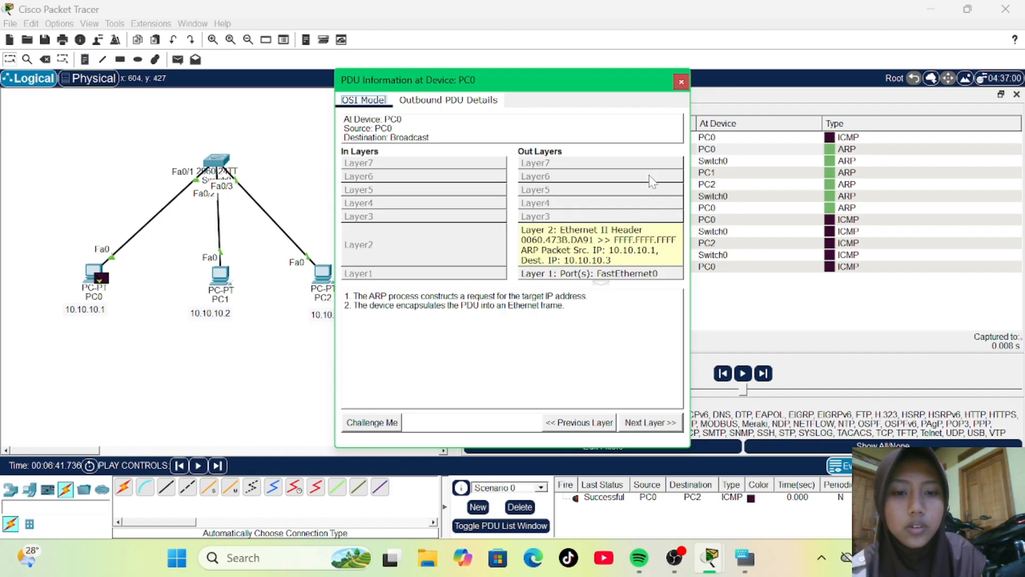
pyautogui.click(681, 82)
pyautogui.click(778, 267)
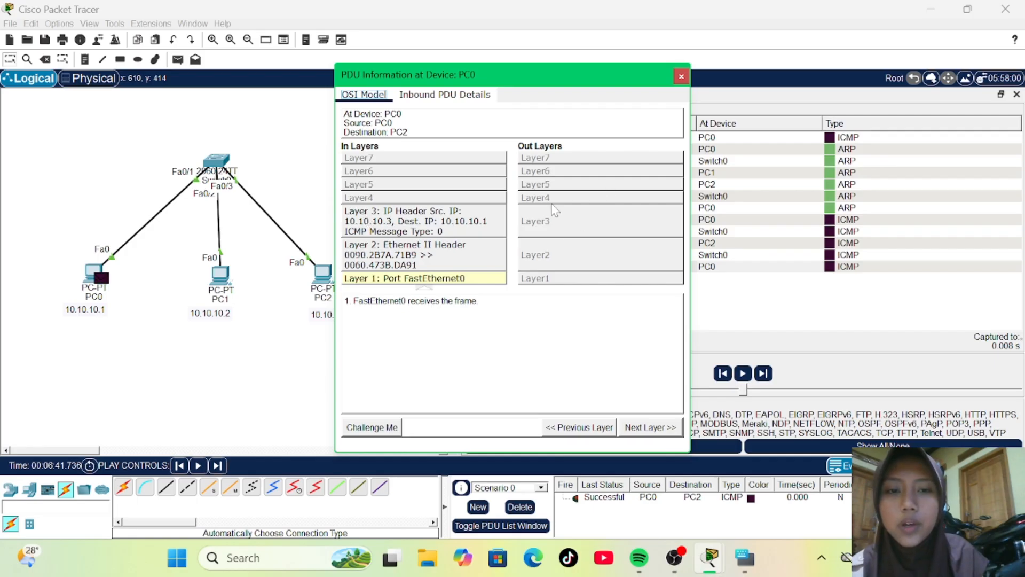
pyautogui.click(681, 77)
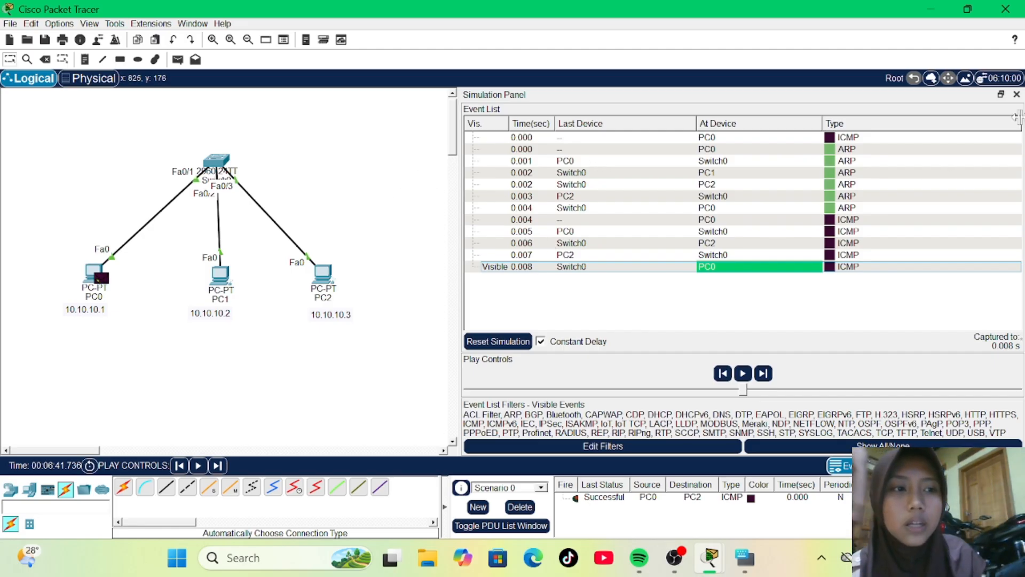
pyautogui.click(1016, 94)
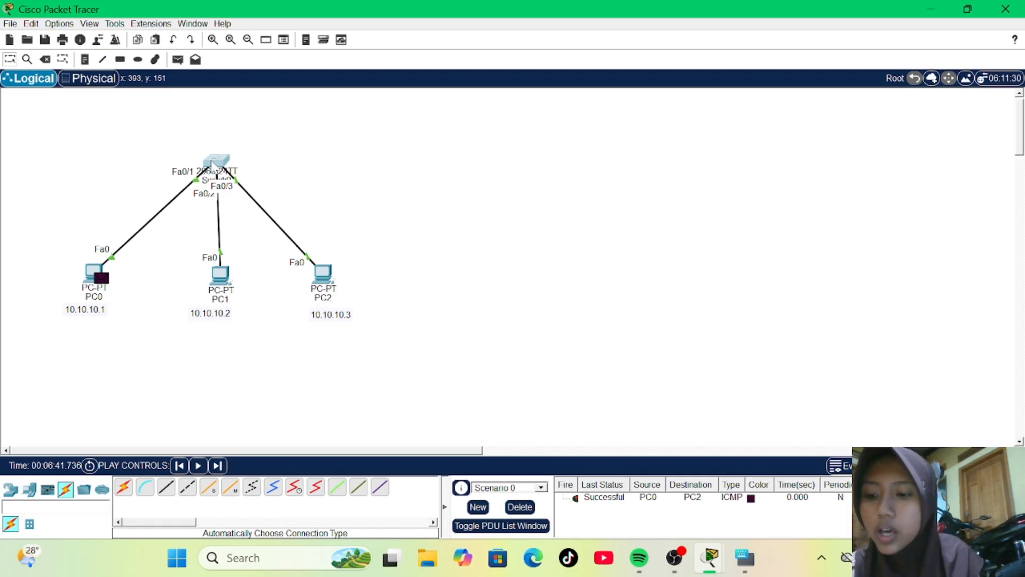
# Reopen Switch0's command line and run show mac-address-table again.
pyautogui.click(212, 166)
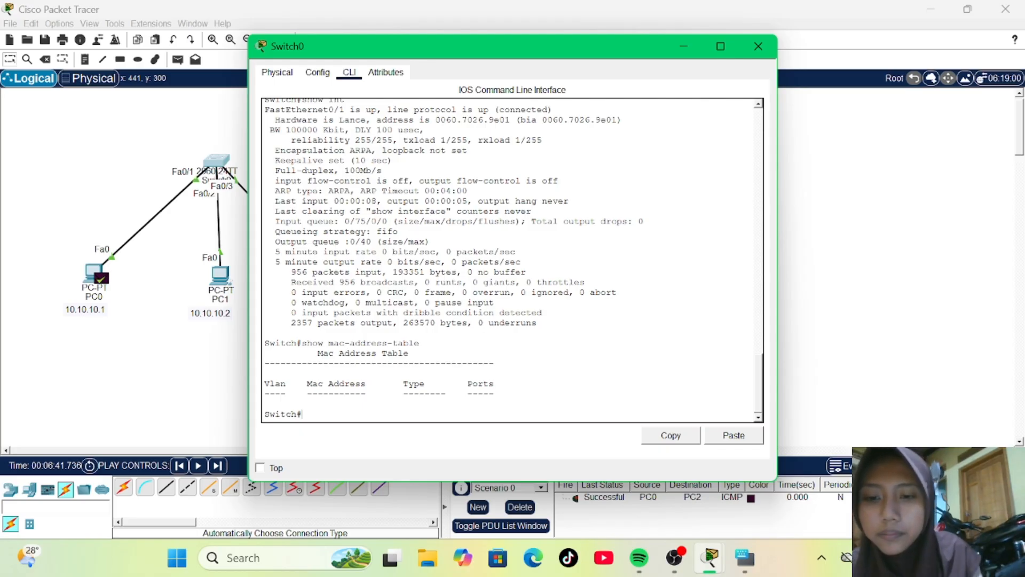
pyautogui.write('show')
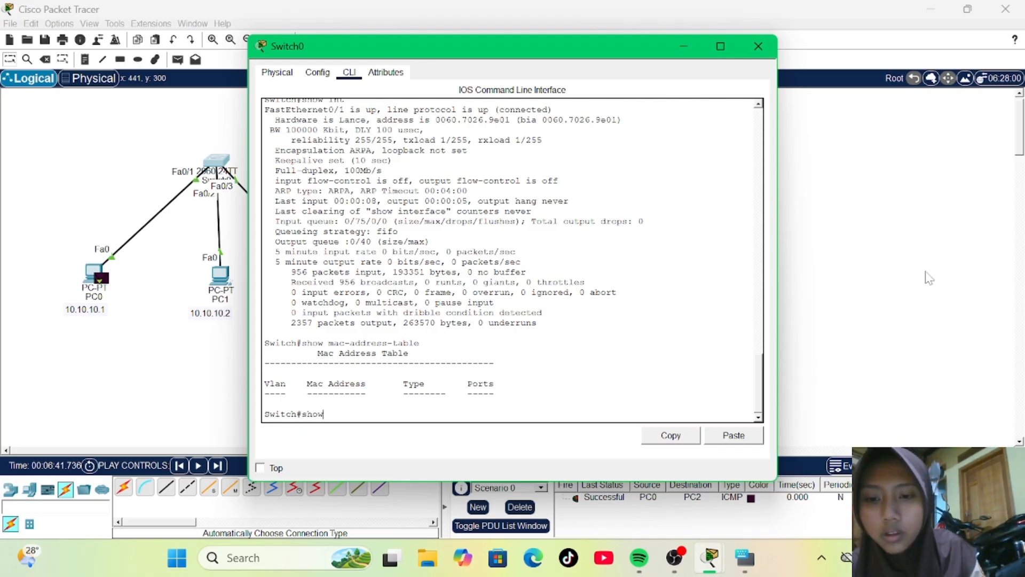
pyautogui.write(' m')
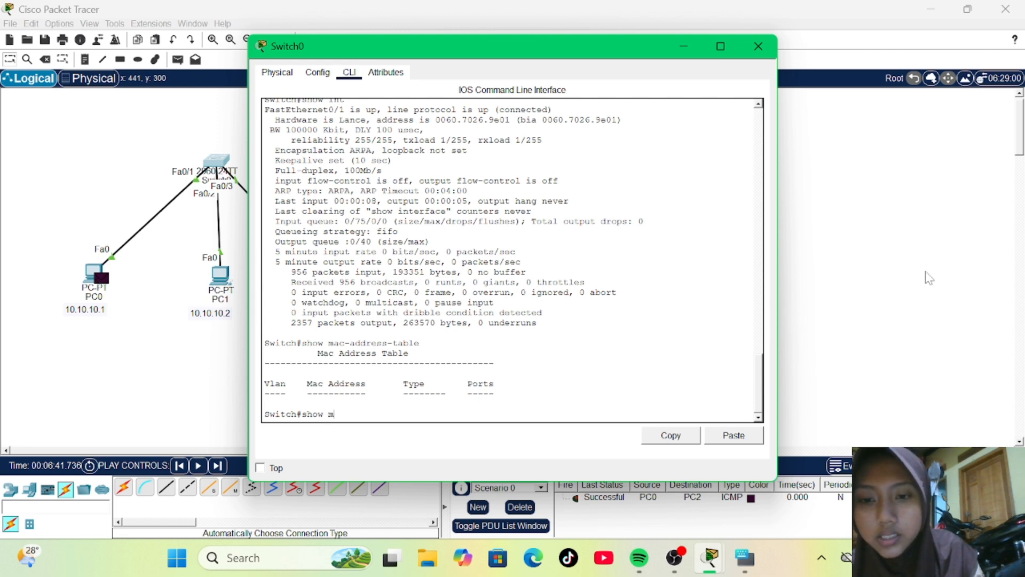
pyautogui.write('ac')
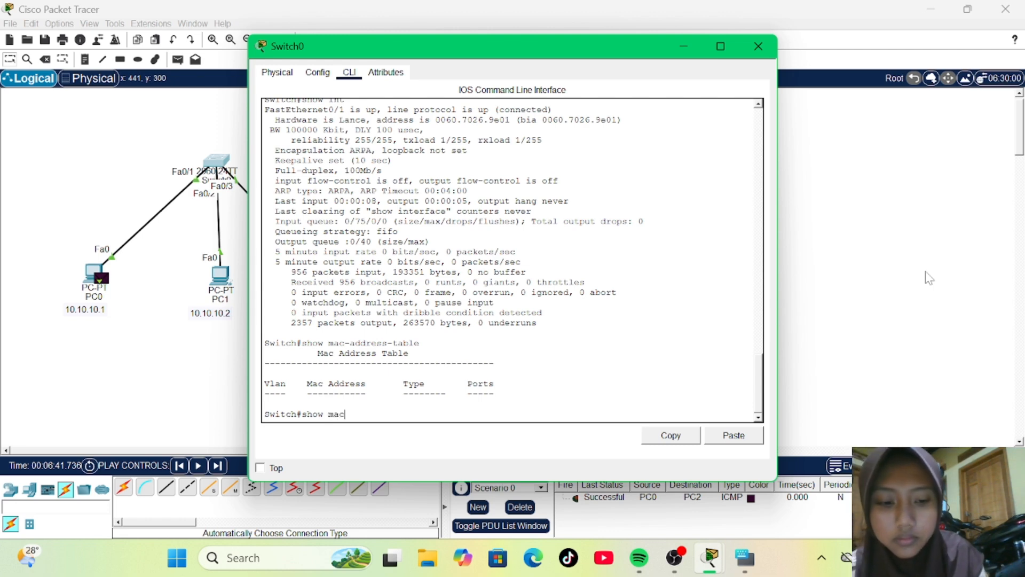
pyautogui.write('-address')
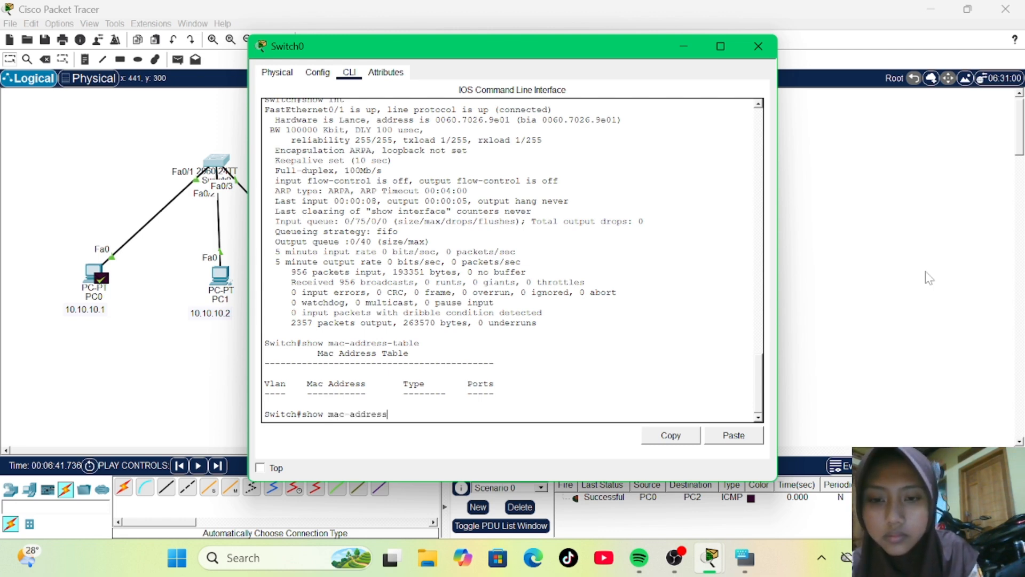
pyautogui.write('-ta')
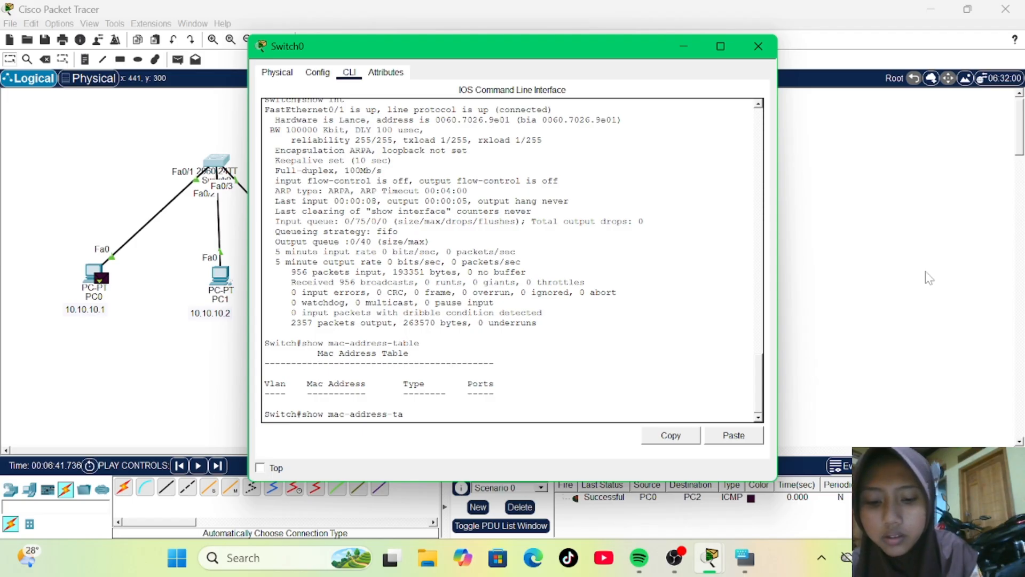
pyautogui.write('bl')
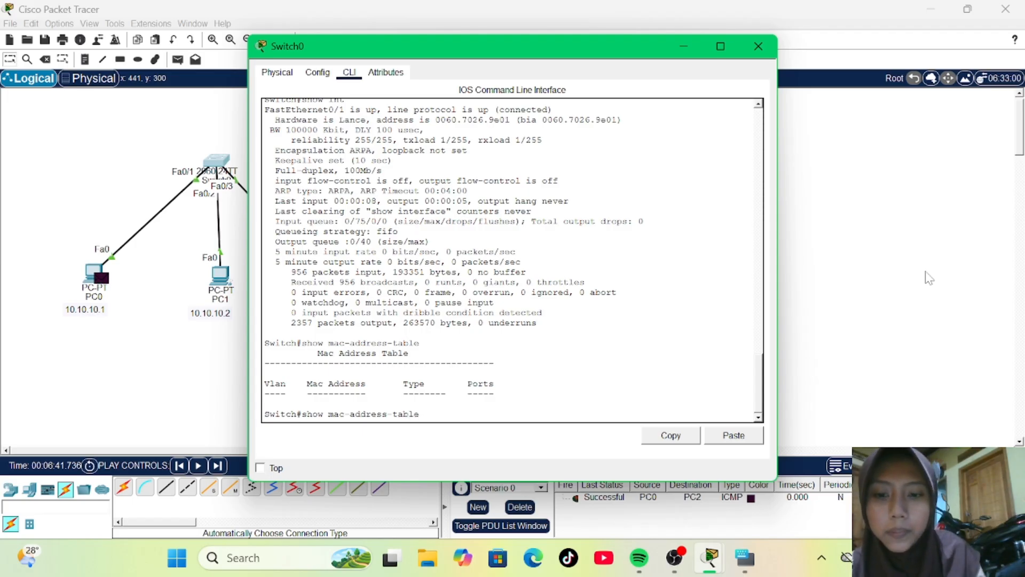
pyautogui.write('e')
pyautogui.press('Return')
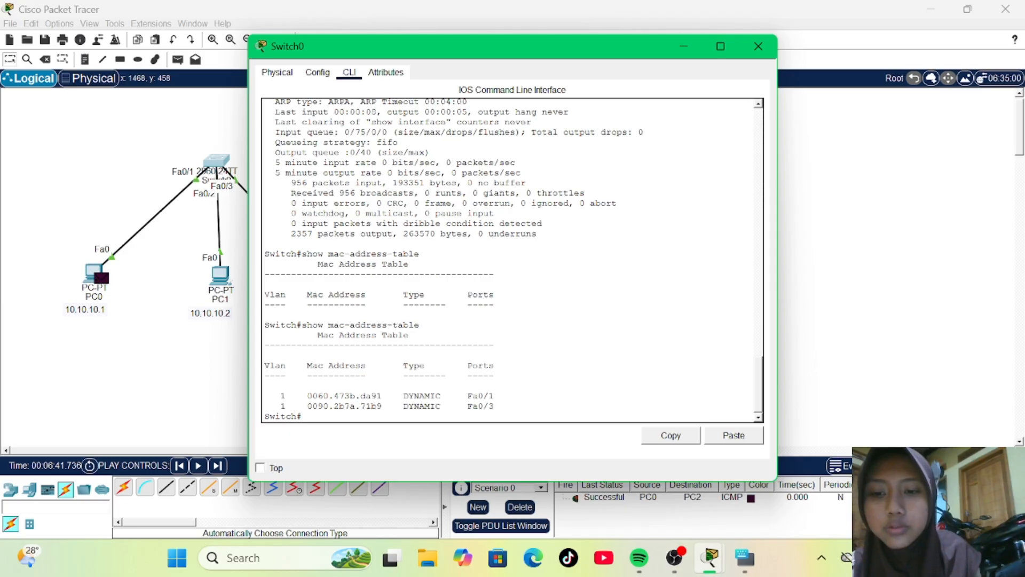
# Examine the newest MAC address table entries beside the uncovered topology, and close the Switch0 window.
pyautogui.moveTo(307, 396); pyautogui.dragTo(494, 407)
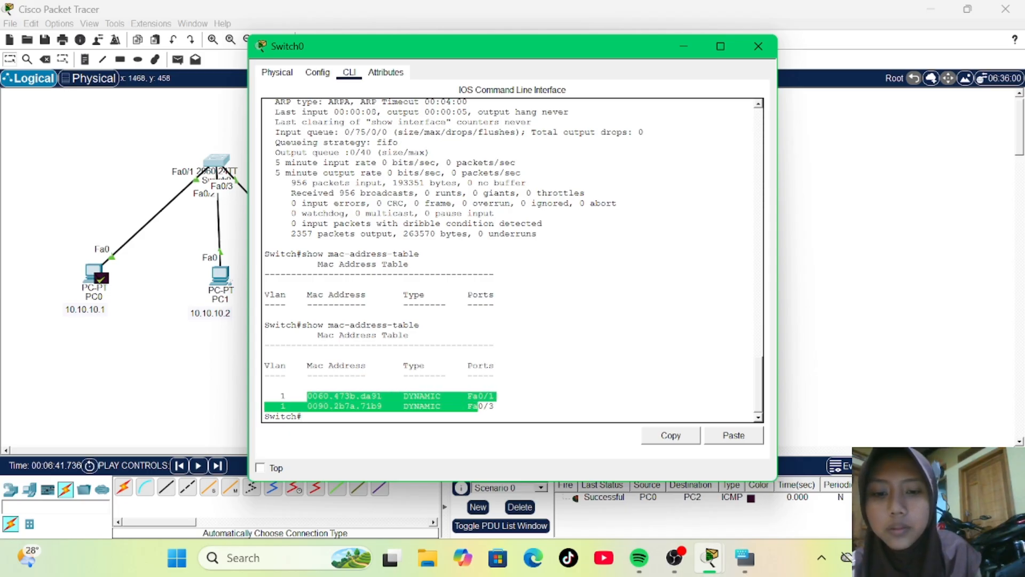
pyautogui.click(495, 407)
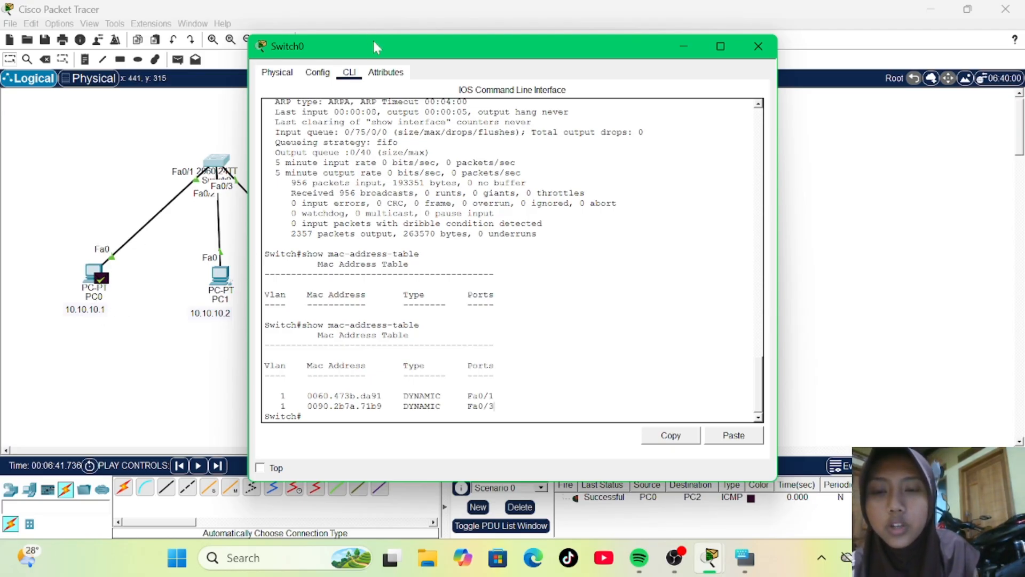
pyautogui.moveTo(377, 48); pyautogui.dragTo(480, 58)
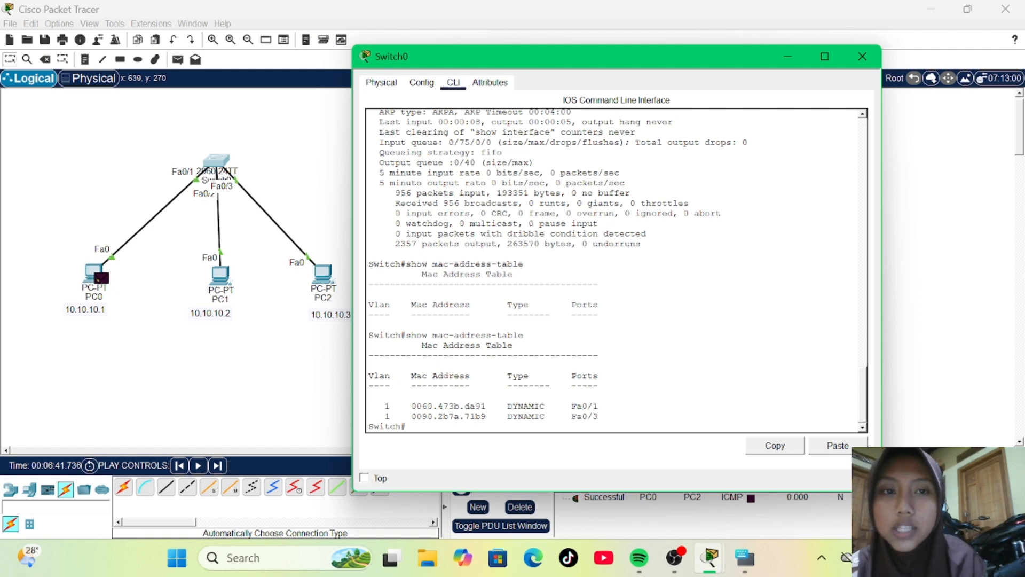
pyautogui.click(862, 56)
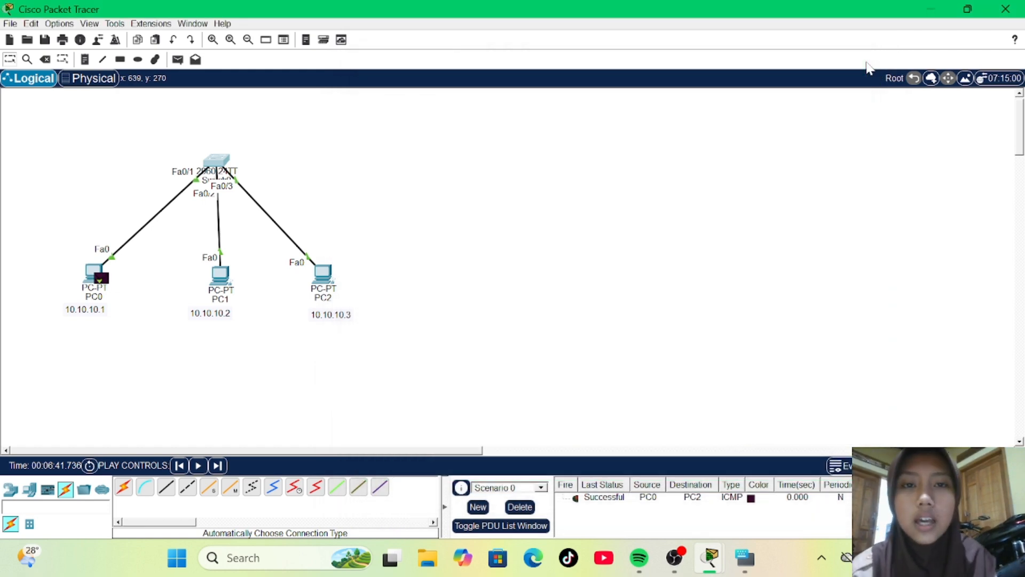